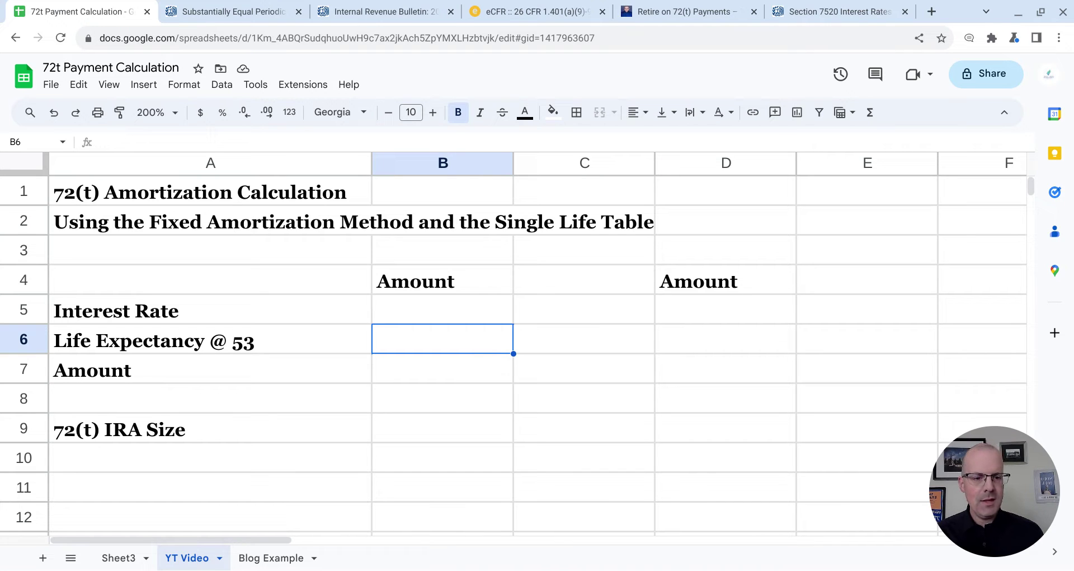
{"action": "key", "text": "Up"}
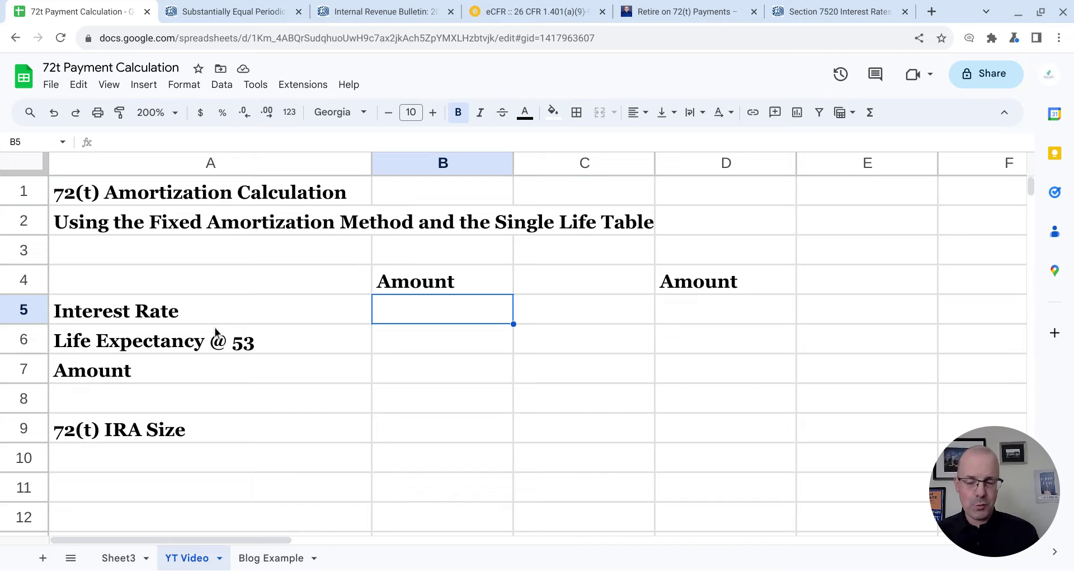
{"action": "left_click", "coordinate": [179, 441]}
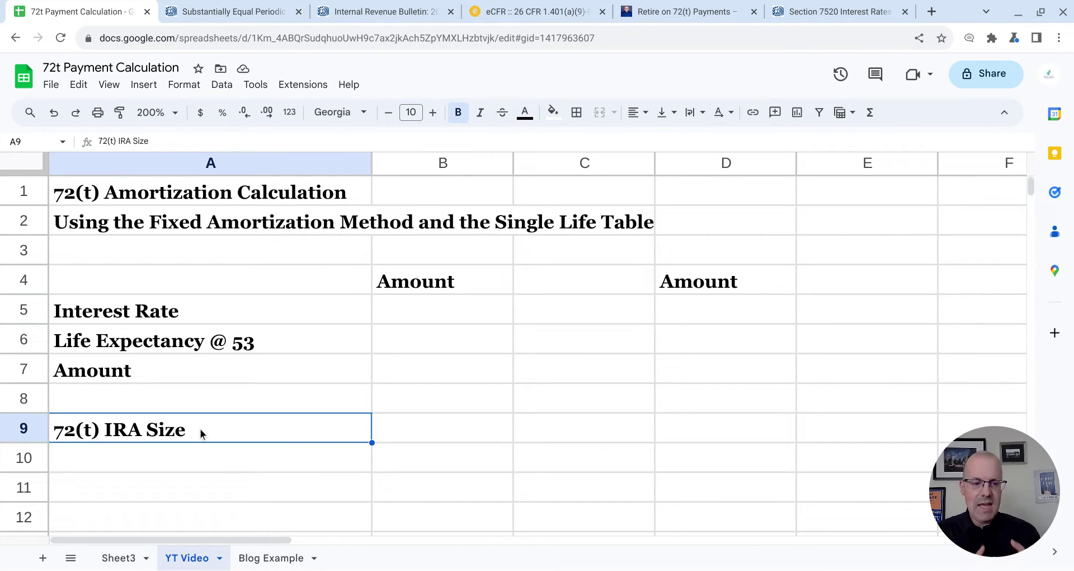
{"action": "key", "text": "Up"}
{"action": "key", "text": "Up"}
{"action": "key", "text": "Up"}
{"action": "key", "text": "Up"}
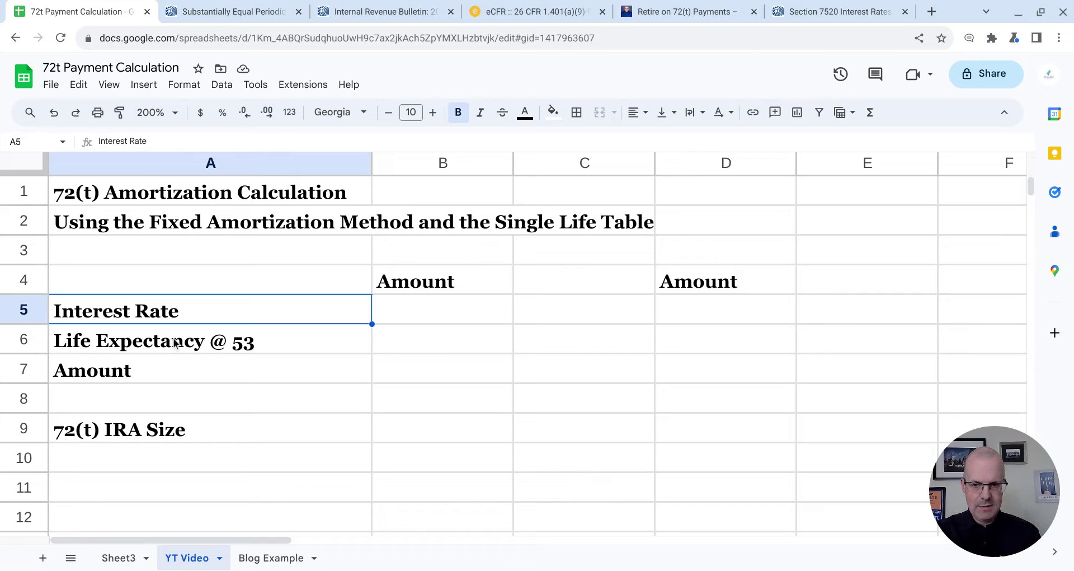
{"action": "key", "text": "Down"}
{"action": "key", "text": "Down"}
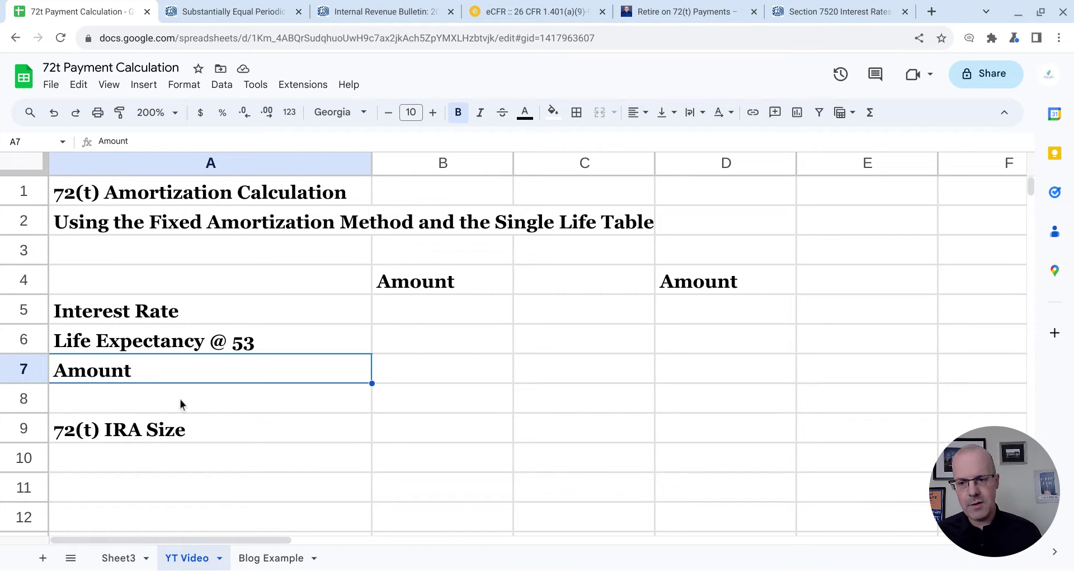
Step: Check the interest rate limit in the Internal Revenue Bulletin's "Interest rates" paragraph, and enter 5% as the Interest Rate in cell B5
{"action": "key", "text": "Up"}
{"action": "key", "text": "Up"}
{"action": "key", "text": "Right"}
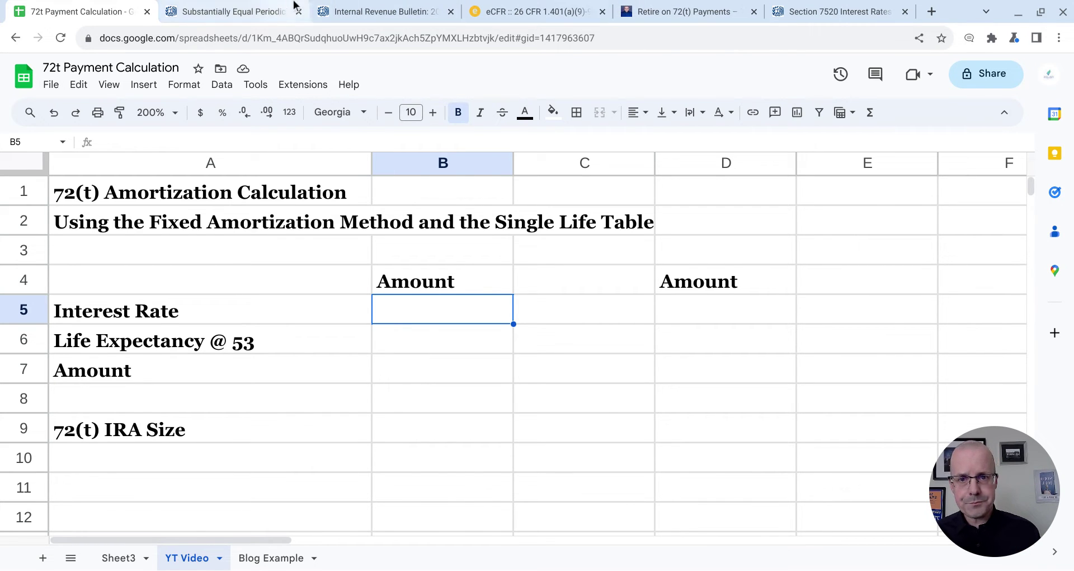
{"action": "left_click", "coordinate": [343, 6]}
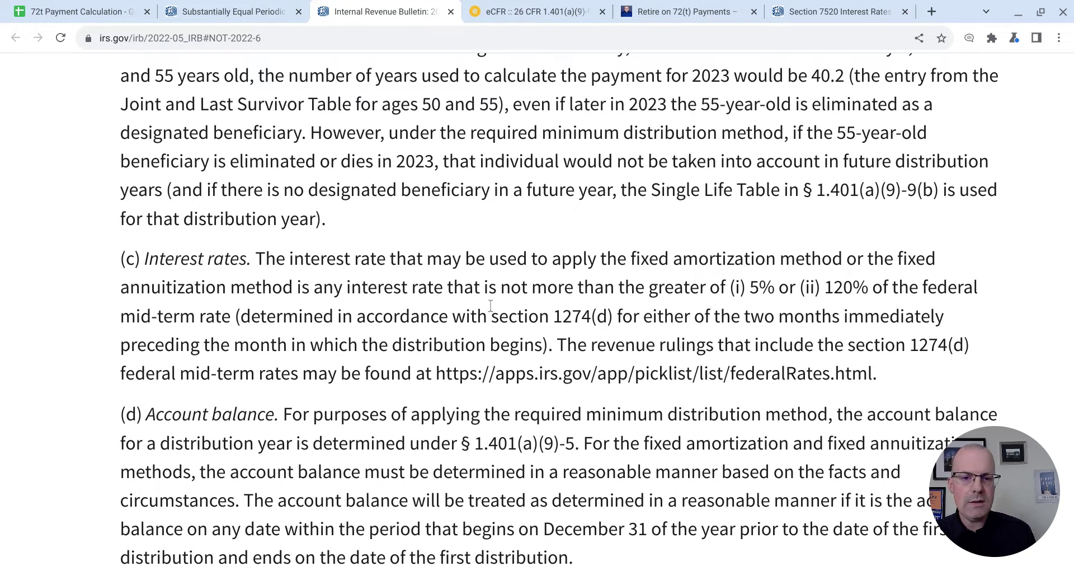
{"action": "left_click_drag", "start_coordinate": [491, 304], "coordinate": [769, 305]}
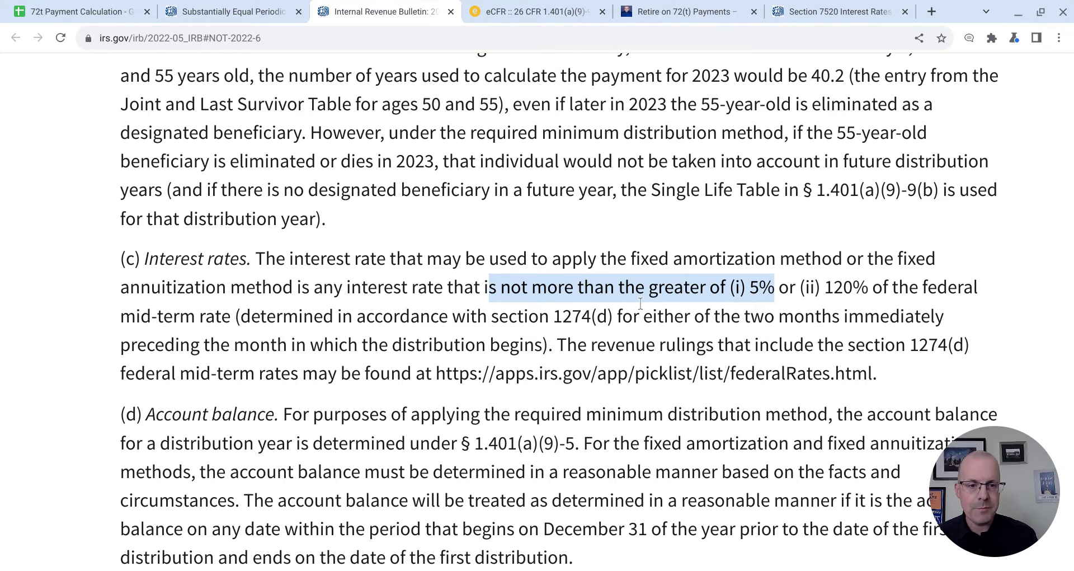
{"action": "left_click", "coordinate": [657, 334]}
{"action": "left_click_drag", "start_coordinate": [657, 335], "coordinate": [538, 358]}
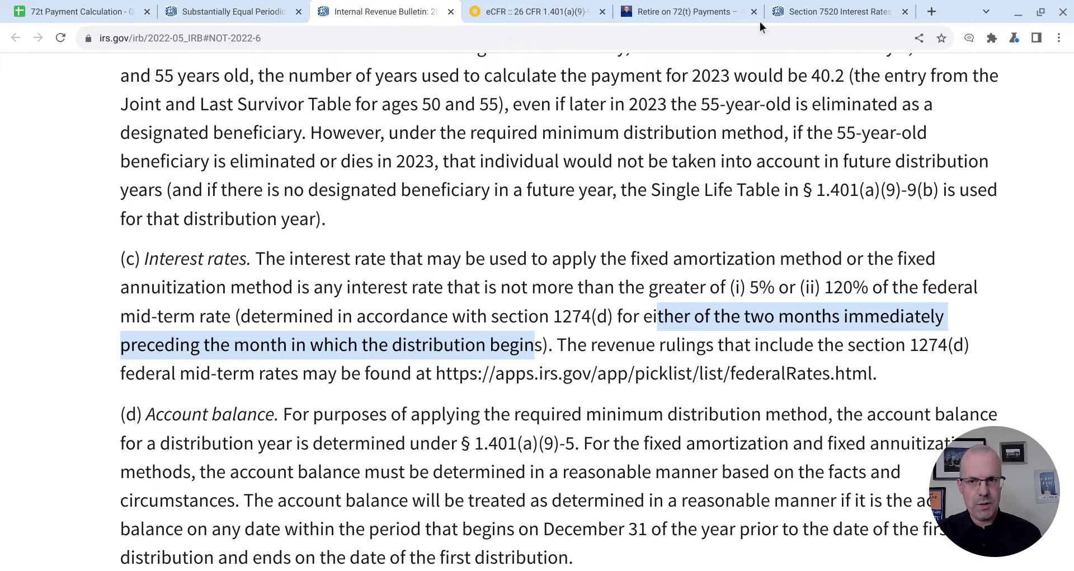
{"action": "left_click", "coordinate": [122, 6]}
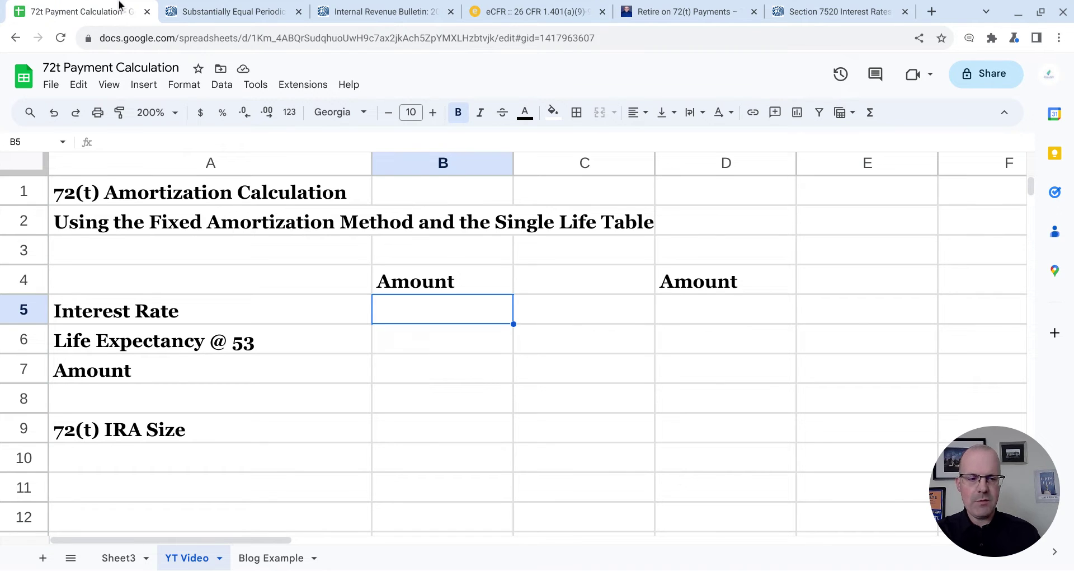
{"action": "type", "text": "5%"}
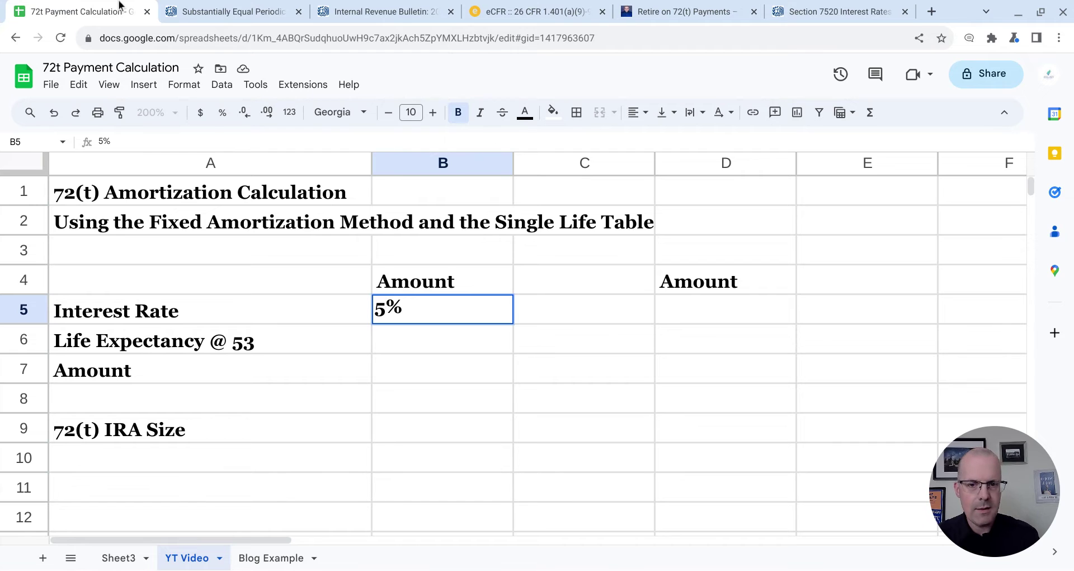
{"action": "key", "text": "Return"}
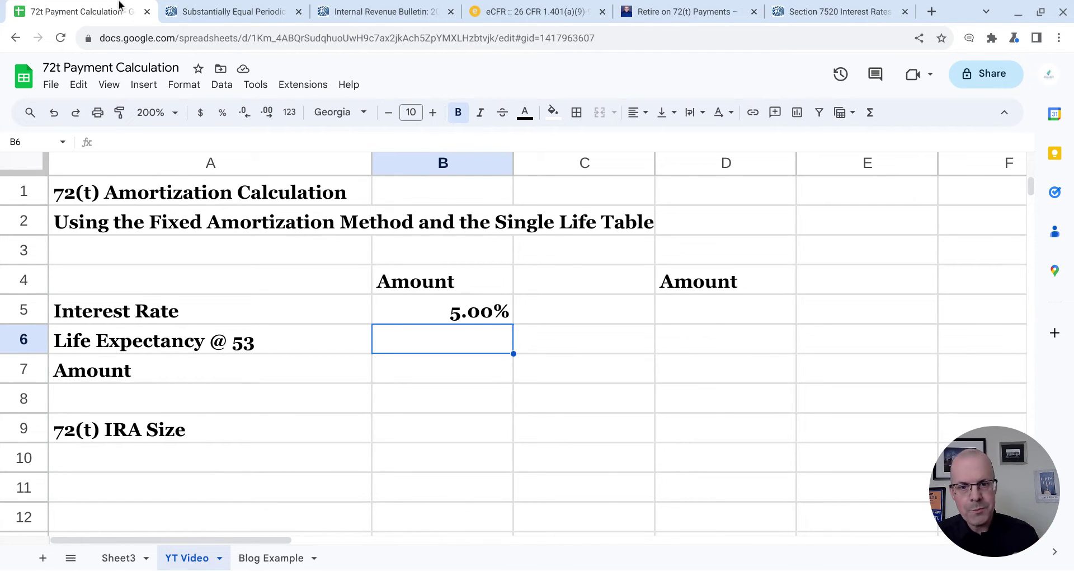
Step: Look up the life expectancy for age 53 in the Single Life Table on the eCFR § 1.401(a)(9)-9 page
{"action": "left_click", "coordinate": [505, 5]}
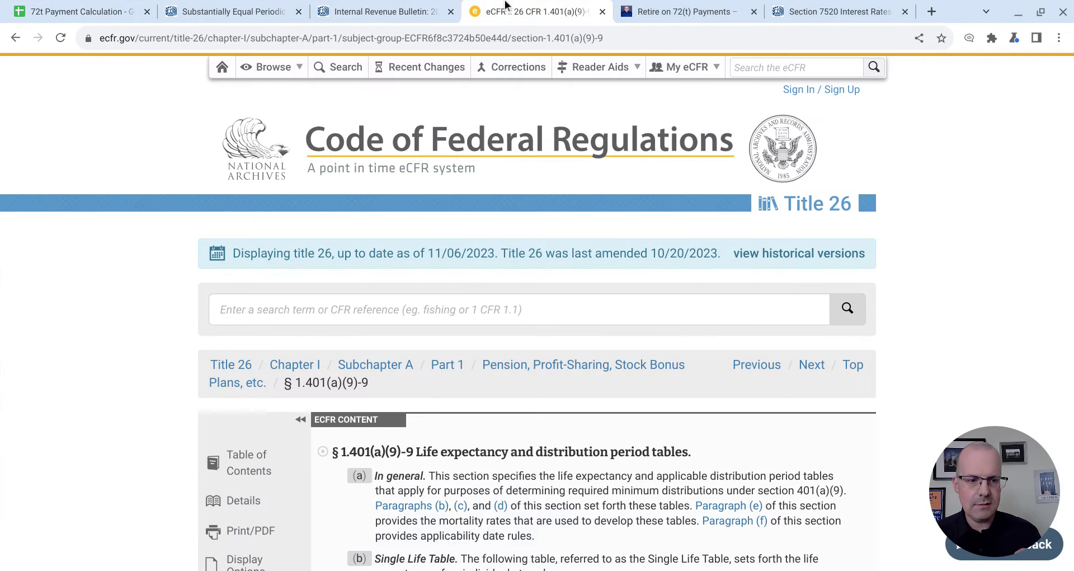
{"action": "key", "text": "Page_Down"}
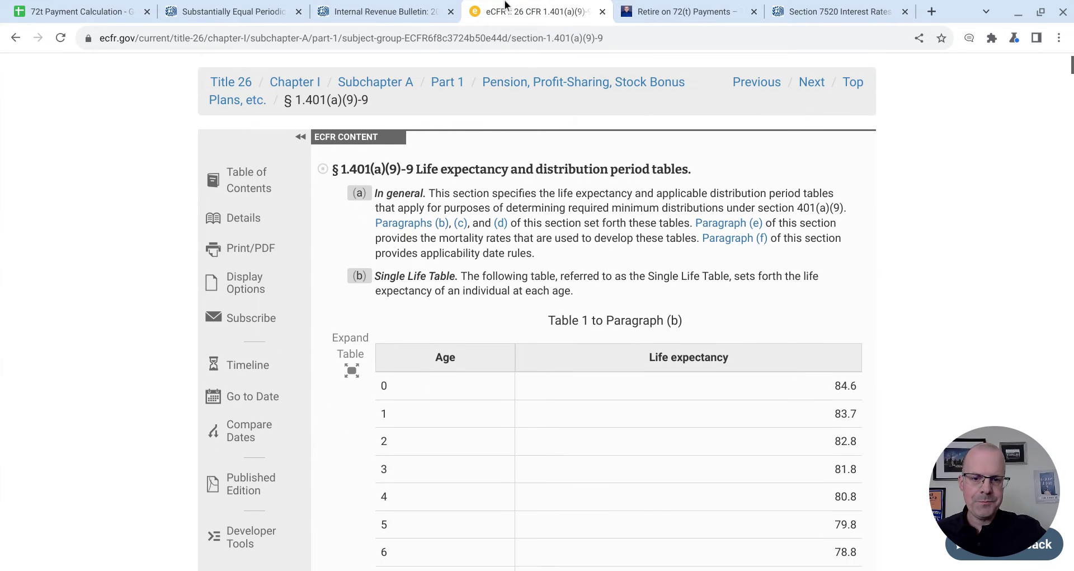
{"action": "key", "text": "Down"}
{"action": "key", "text": "Down"}
{"action": "key", "text": "Down"}
{"action": "key", "text": "Down"}
{"action": "key", "text": "Down"}
{"action": "key", "text": "ctrl+plus"}
{"action": "key", "text": "ctrl+plus"}
{"action": "key", "text": "ctrl+plus"}
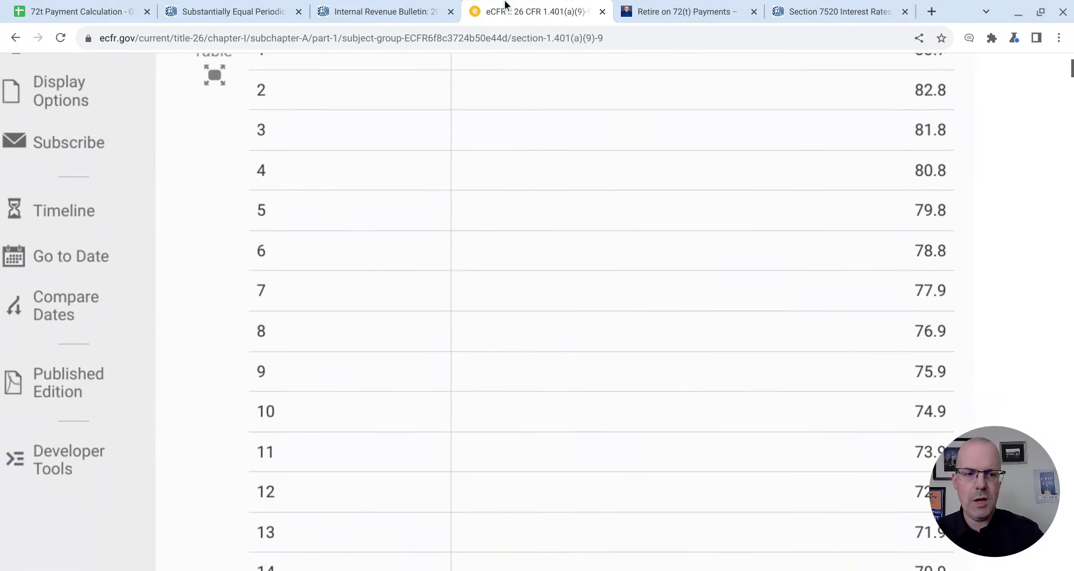
{"action": "key", "text": "Page_Down"}
{"action": "key", "text": "Down"}
{"action": "key", "text": "Down"}
{"action": "key", "text": "Down"}
{"action": "key", "text": "Down"}
{"action": "key", "text": "Down"}
{"action": "key", "text": "Down"}
{"action": "key", "text": "Down"}
{"action": "key", "text": "Down"}
{"action": "key", "text": "Down"}
{"action": "key", "text": "Down"}
{"action": "key", "text": "Down"}
{"action": "key", "text": "Down"}
{"action": "key", "text": "Down"}
{"action": "key", "text": "Down"}
{"action": "key", "text": "Down"}
{"action": "key", "text": "Down"}
{"action": "key", "text": "Down"}
{"action": "key", "text": "Down"}
{"action": "key", "text": "Down"}
{"action": "key", "text": "Down"}
{"action": "key", "text": "Down"}
{"action": "key", "text": "Down"}
{"action": "key", "text": "Down"}
{"action": "key", "text": "Down"}
{"action": "key", "text": "Down"}
{"action": "key", "text": "Down"}
{"action": "key", "text": "Down"}
{"action": "key", "text": "Down"}
{"action": "key", "text": "Down"}
{"action": "key", "text": "Down"}
{"action": "key", "text": "Down"}
{"action": "key", "text": "Down"}
{"action": "key", "text": "Down"}
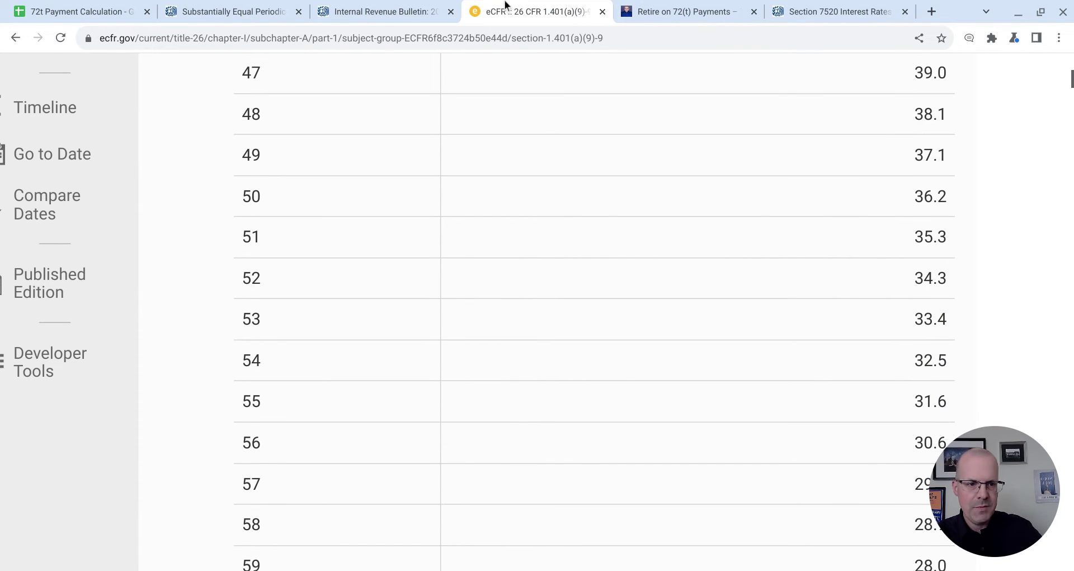
{"action": "key", "text": "ctrl+plus"}
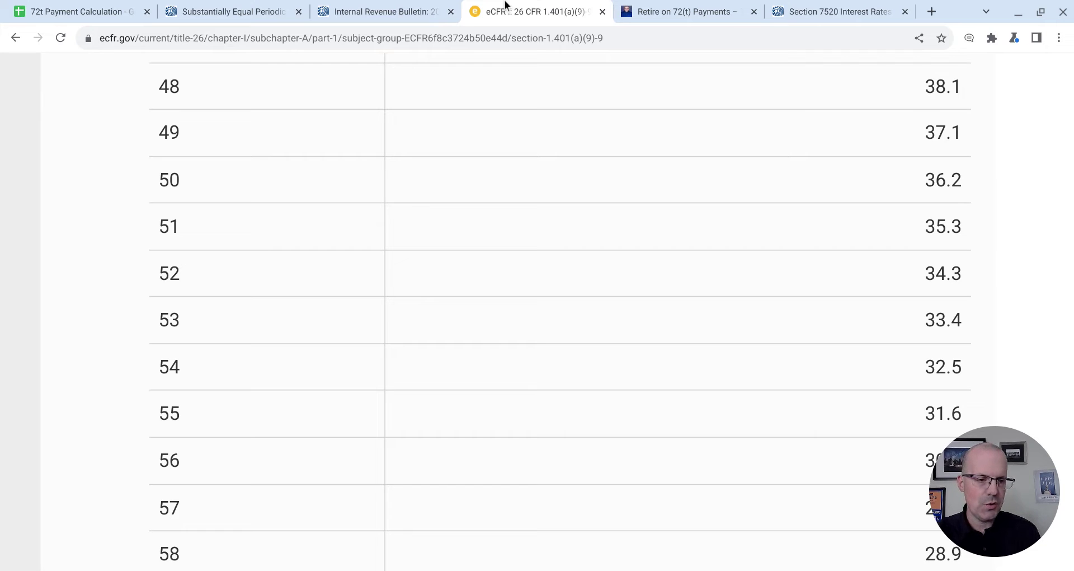
Step: In the 72t Payment Calculation spreadsheet, enter 33.4 for Life Expectancy @ 53 in B6 and 80000 for Amount in B7
{"action": "left_click", "coordinate": [87, 11]}
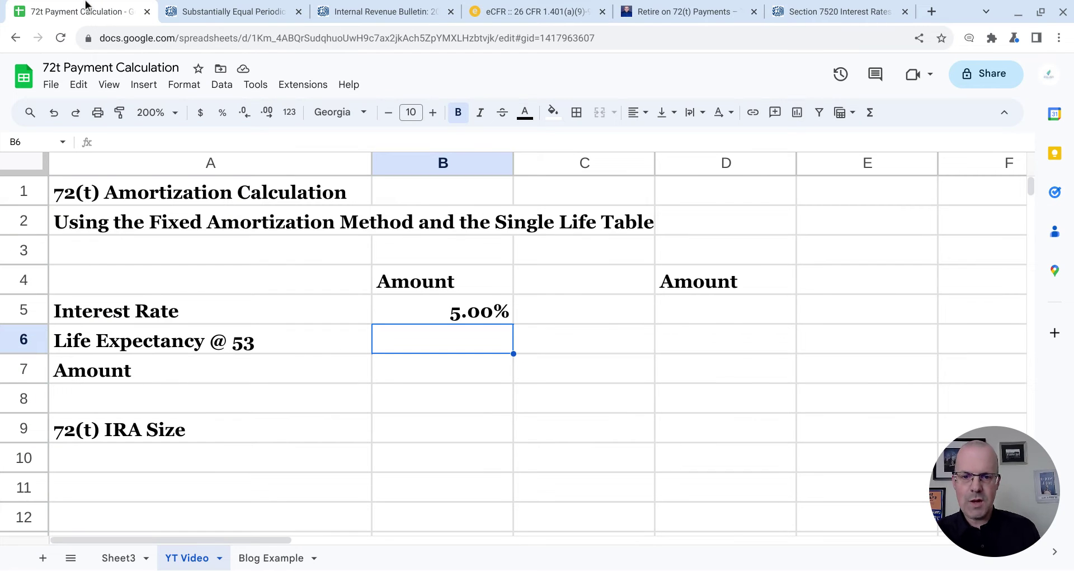
{"action": "type", "text": "33"}
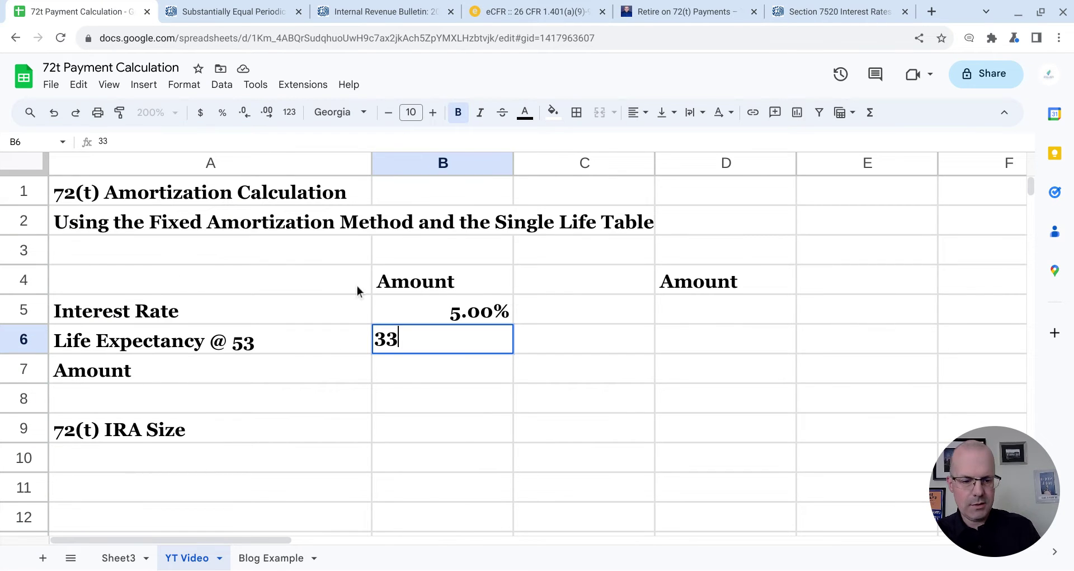
{"action": "type", "text": ".4"}
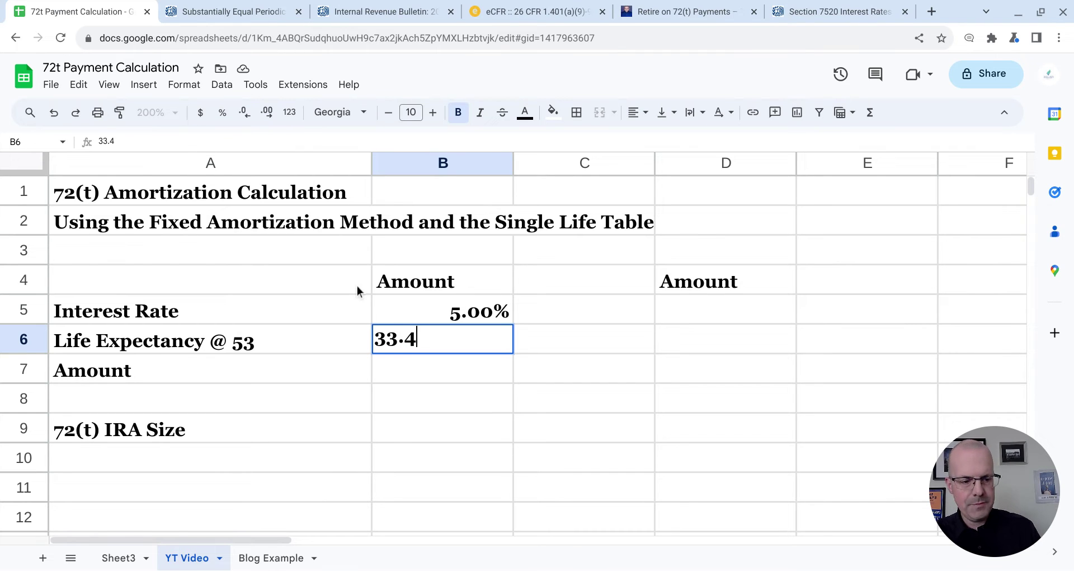
{"action": "key", "text": "Return"}
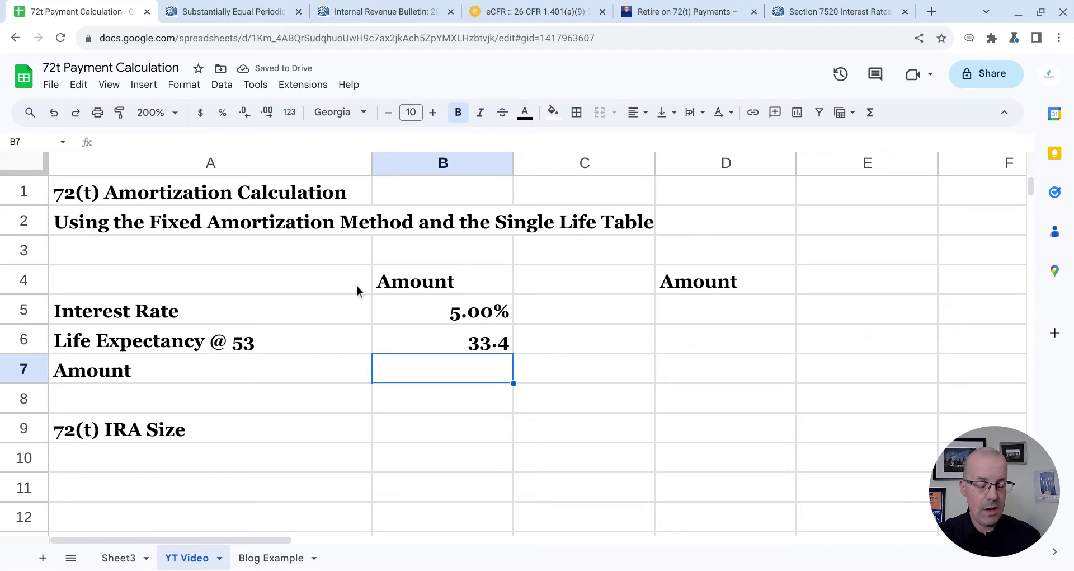
{"action": "type", "text": "800000"}
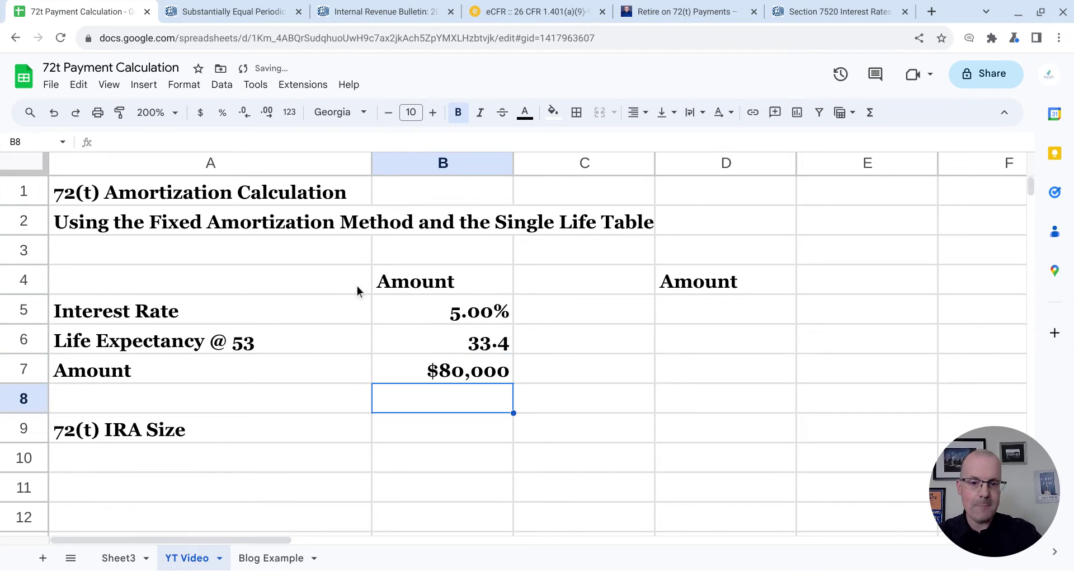
{"action": "key", "text": "Return"}
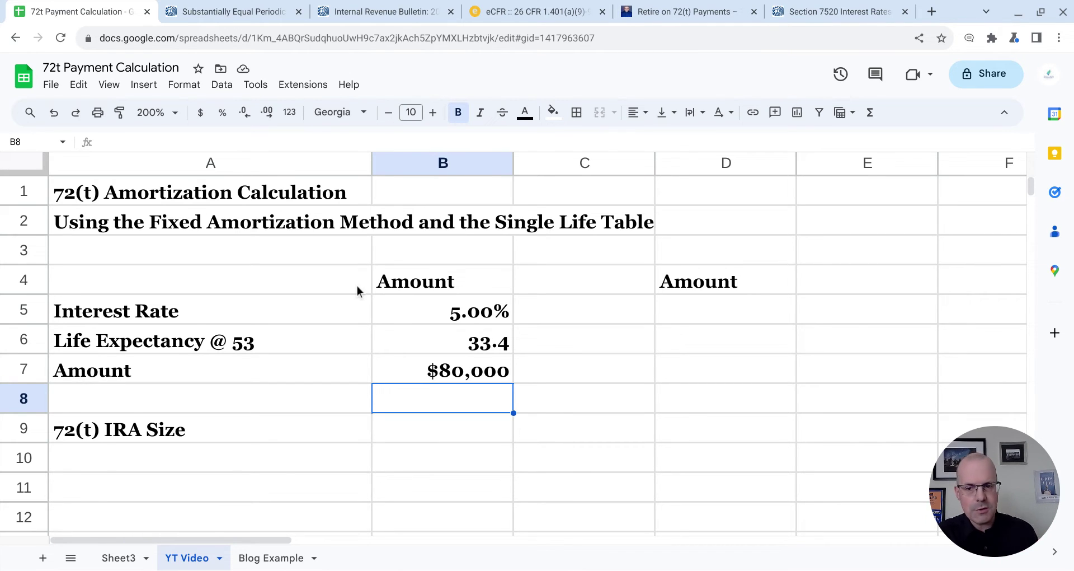
Step: Calculate the 72(t) IRA Size in cell B9 with the formula =-PV(B5,B6,B7)
{"action": "key", "text": "Down"}
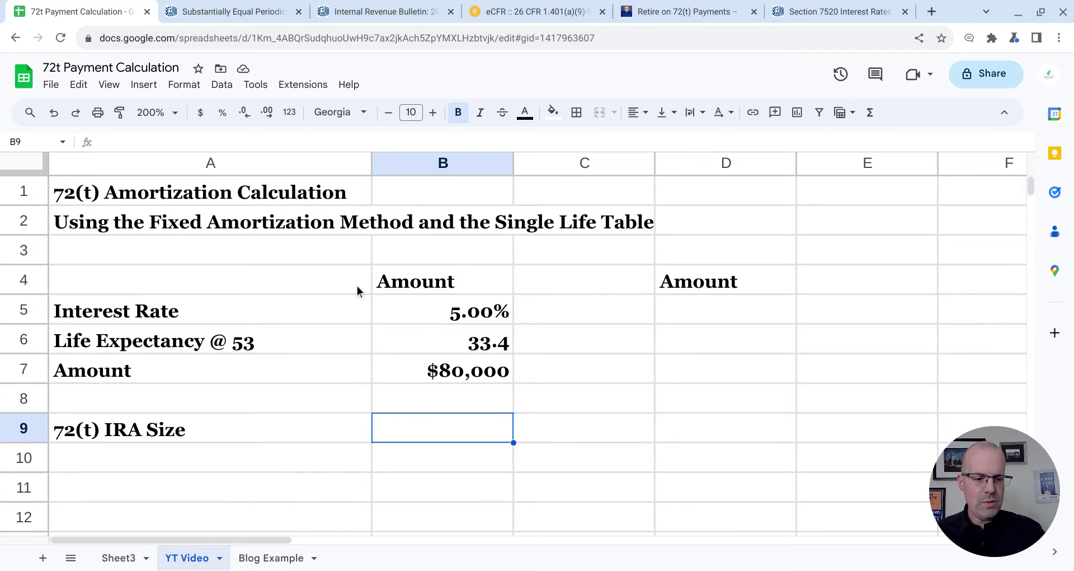
{"action": "key", "text": "Return"}
{"action": "type", "text": "="}
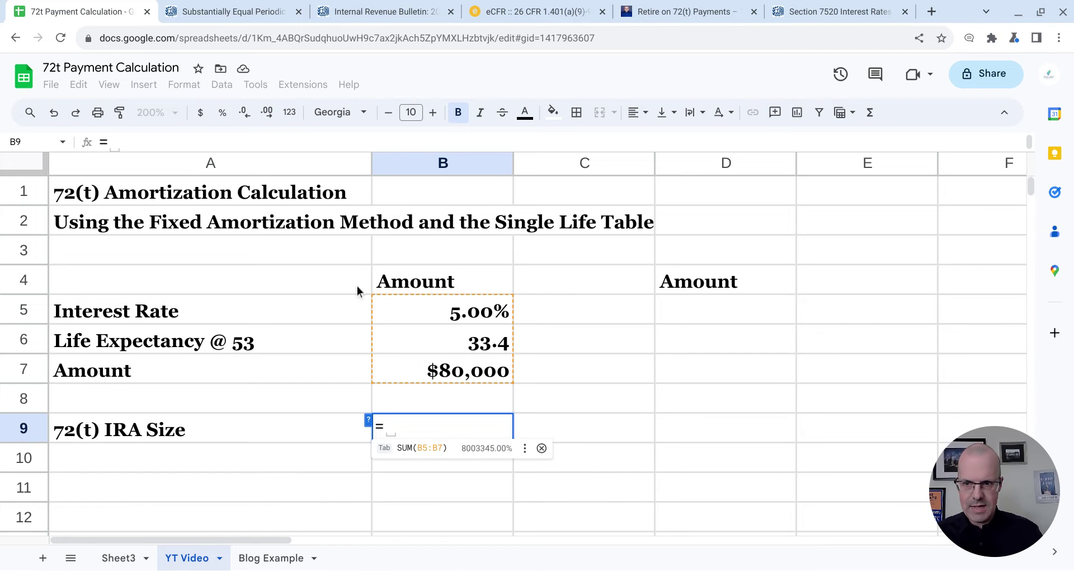
{"action": "type", "text": "-"}
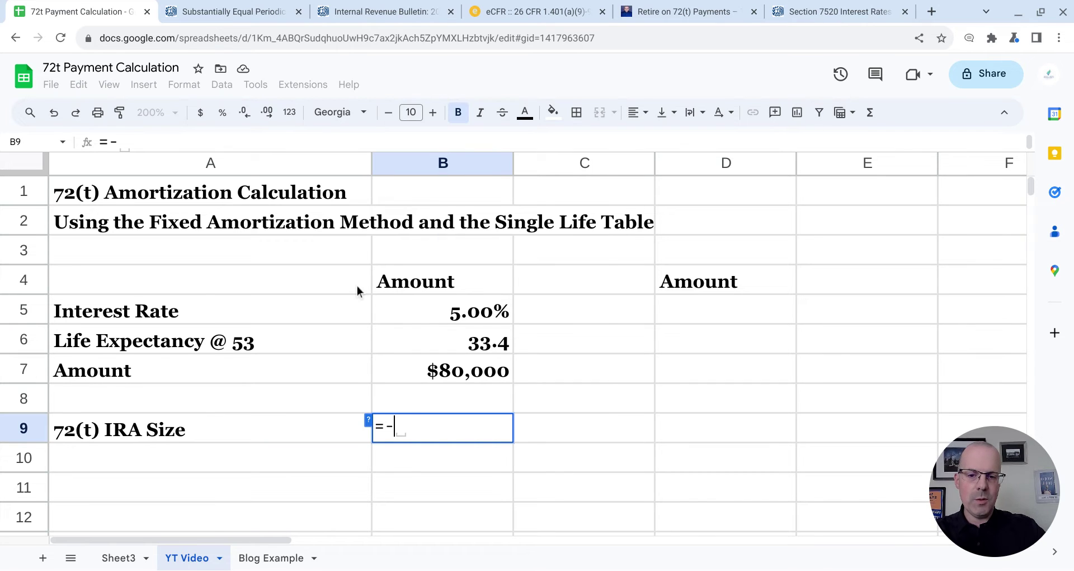
{"action": "type", "text": "PV"}
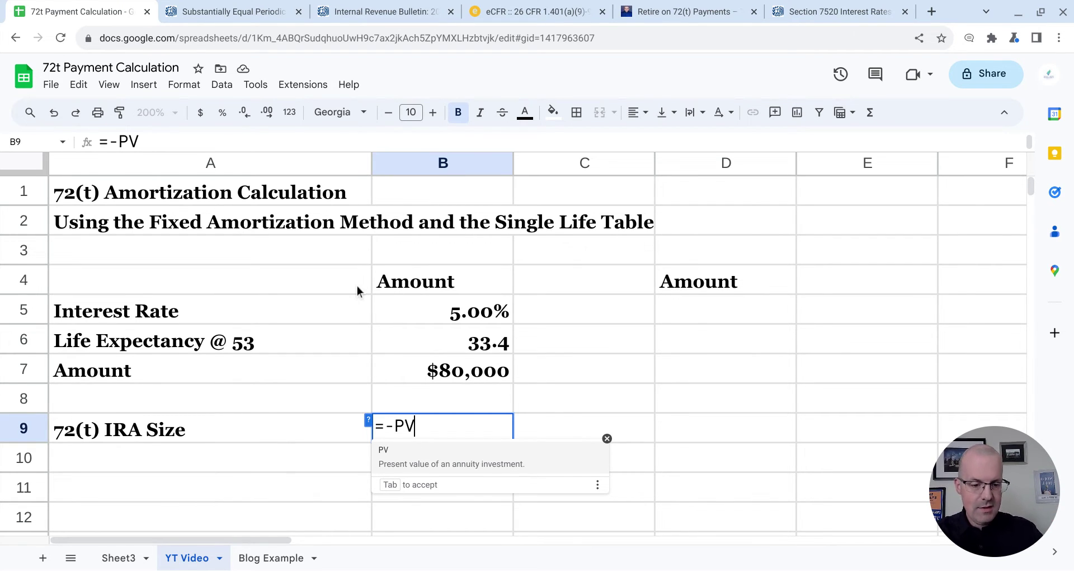
{"action": "type", "text": "("}
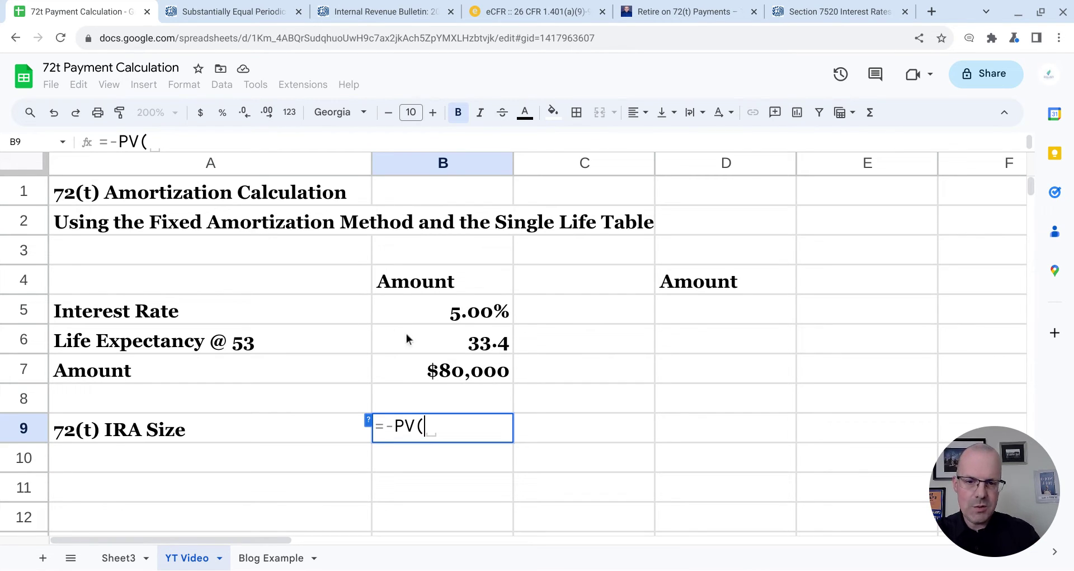
{"action": "key", "text": "Up"}
{"action": "key", "text": "Up"}
{"action": "key", "text": "Up"}
{"action": "key", "text": "Up"}
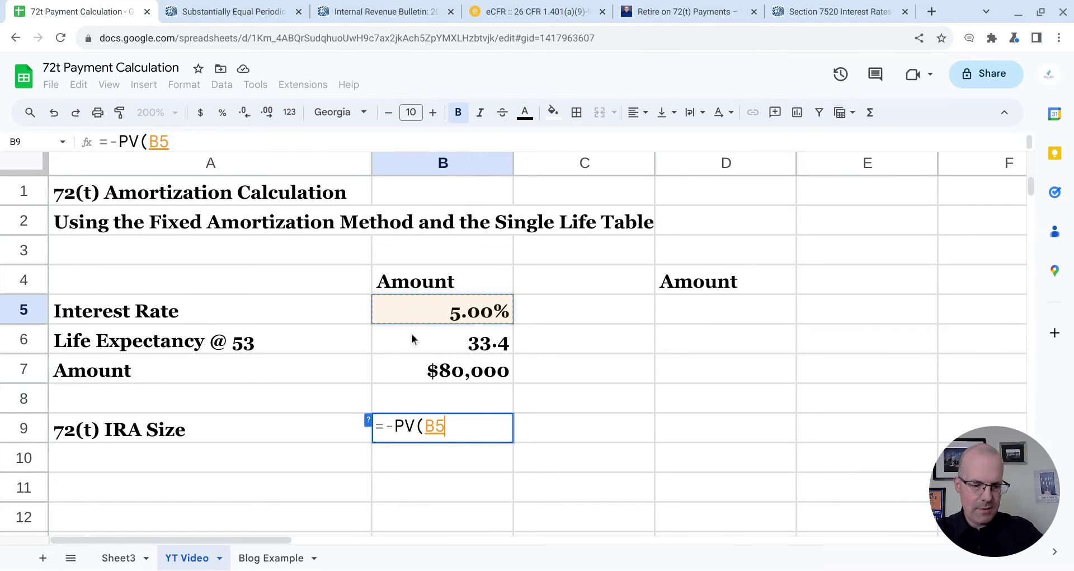
{"action": "type", "text": ","}
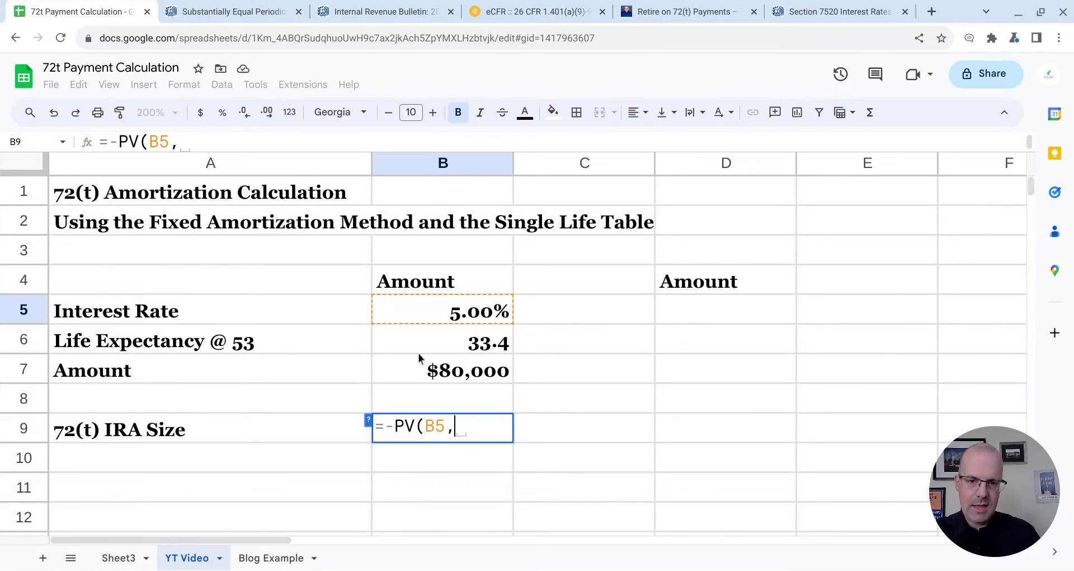
{"action": "left_click", "coordinate": [418, 352]}
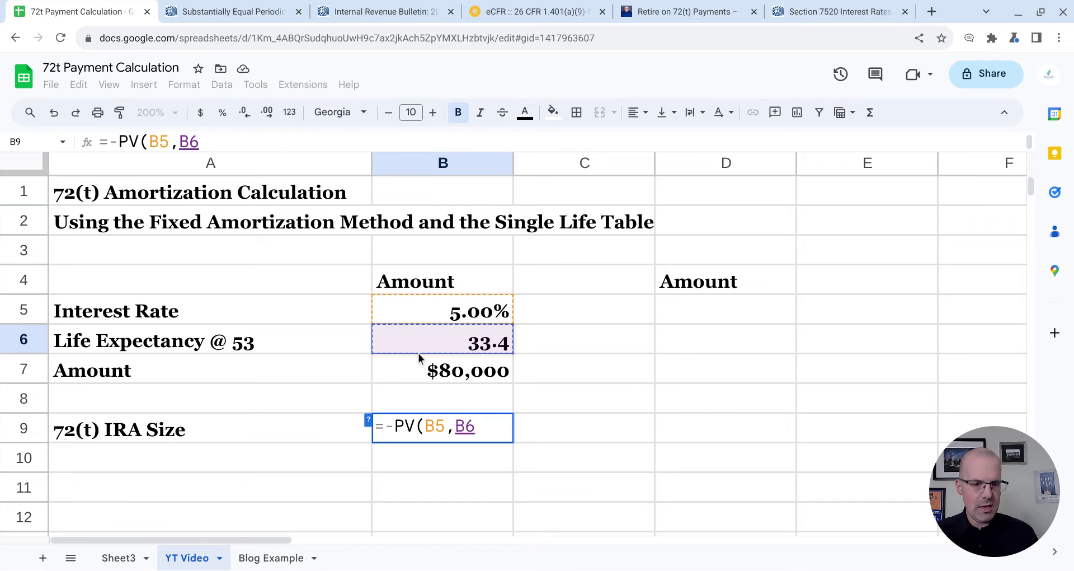
{"action": "type", "text": ","}
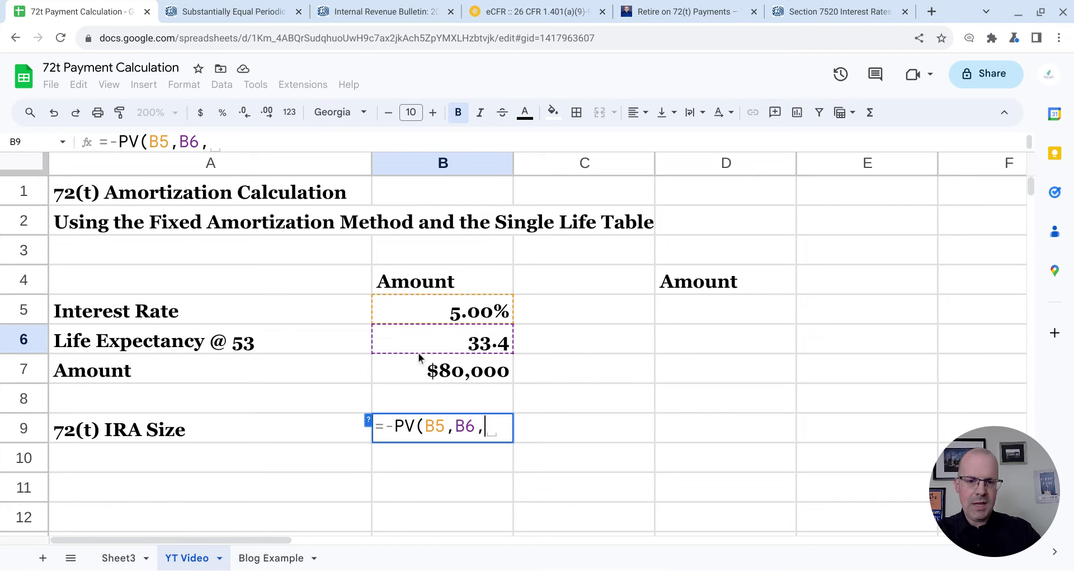
{"action": "left_click", "coordinate": [439, 375]}
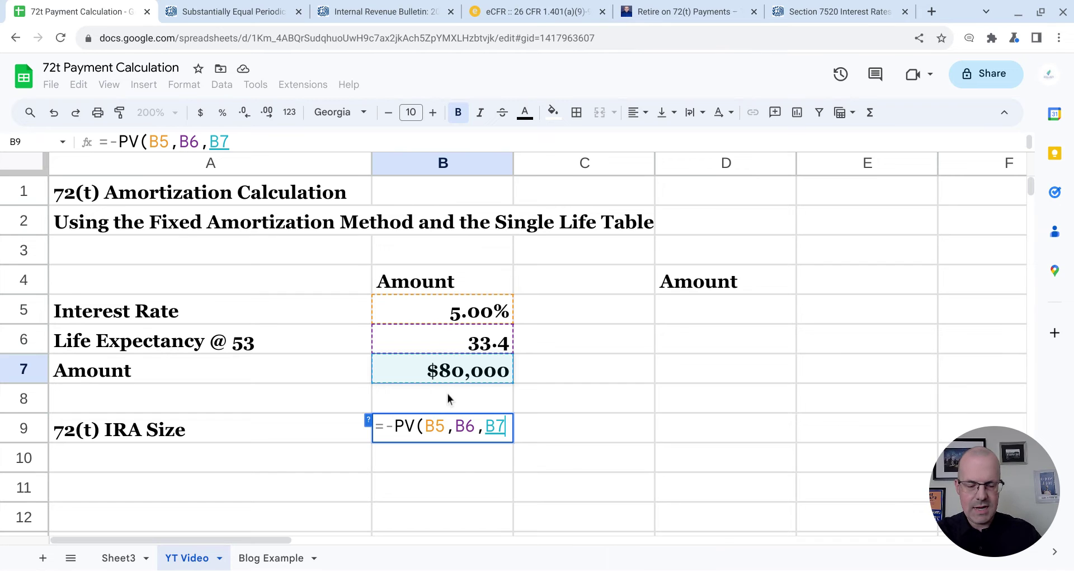
{"action": "type", "text": ")"}
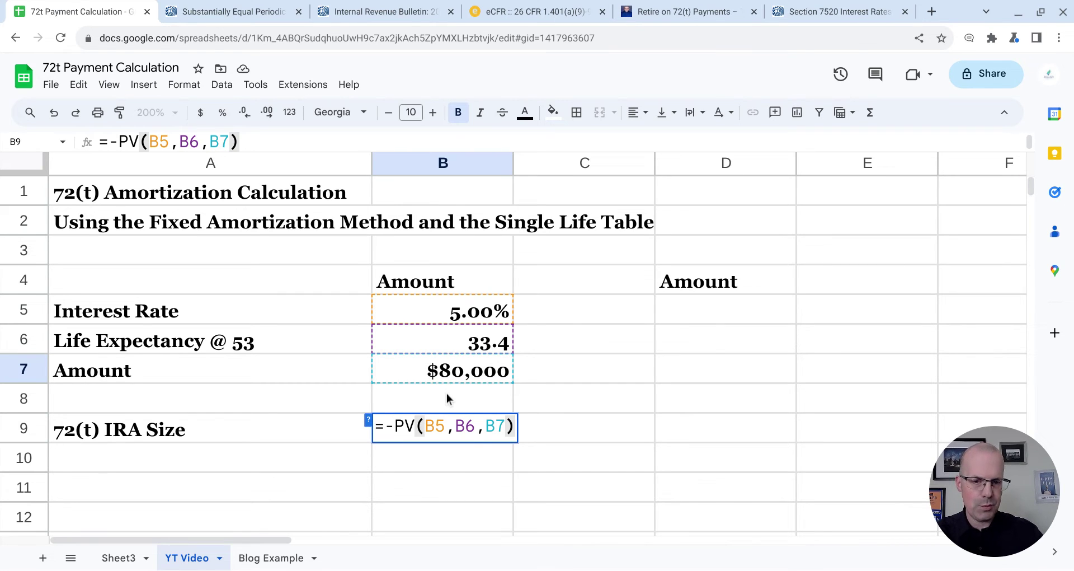
{"action": "key", "text": "Return"}
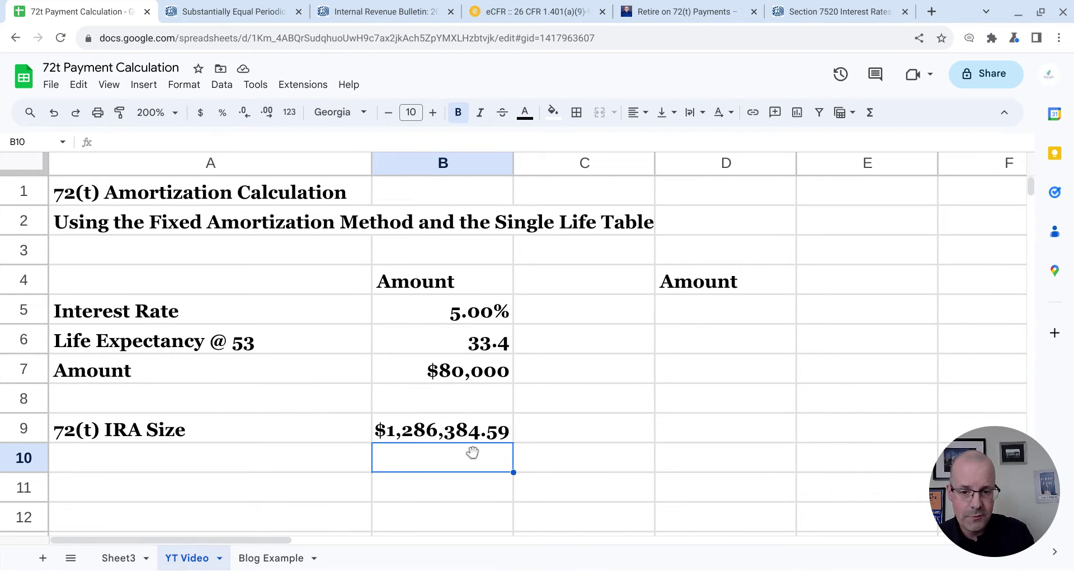
{"action": "key", "text": "Up"}
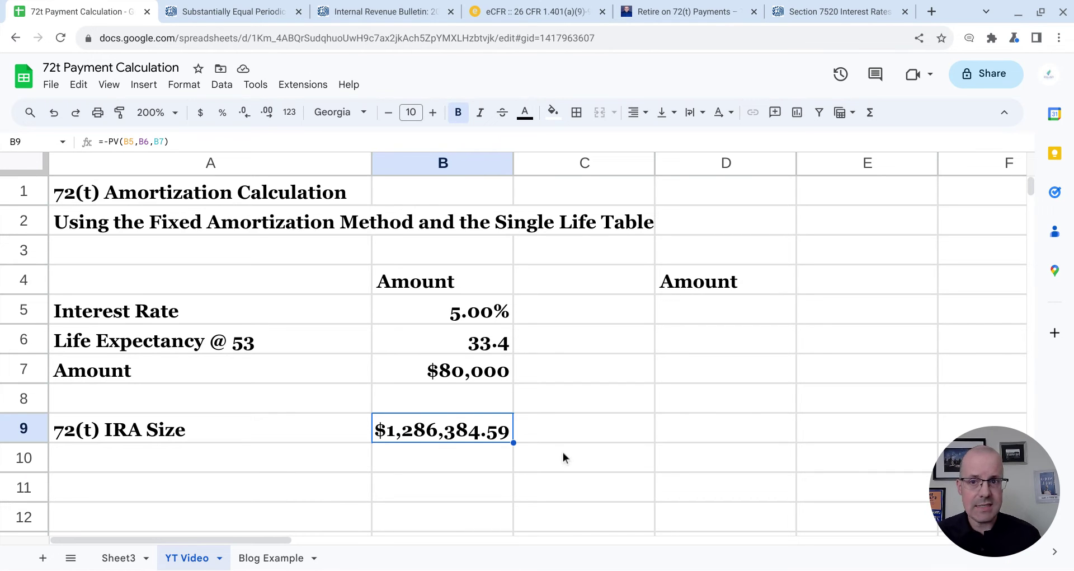
Step: Read the facts and examples under question 7, on determining the annual amount under the three methods, on the IRS Substantially Equal Periodic Payments page
{"action": "left_click", "coordinate": [267, 6]}
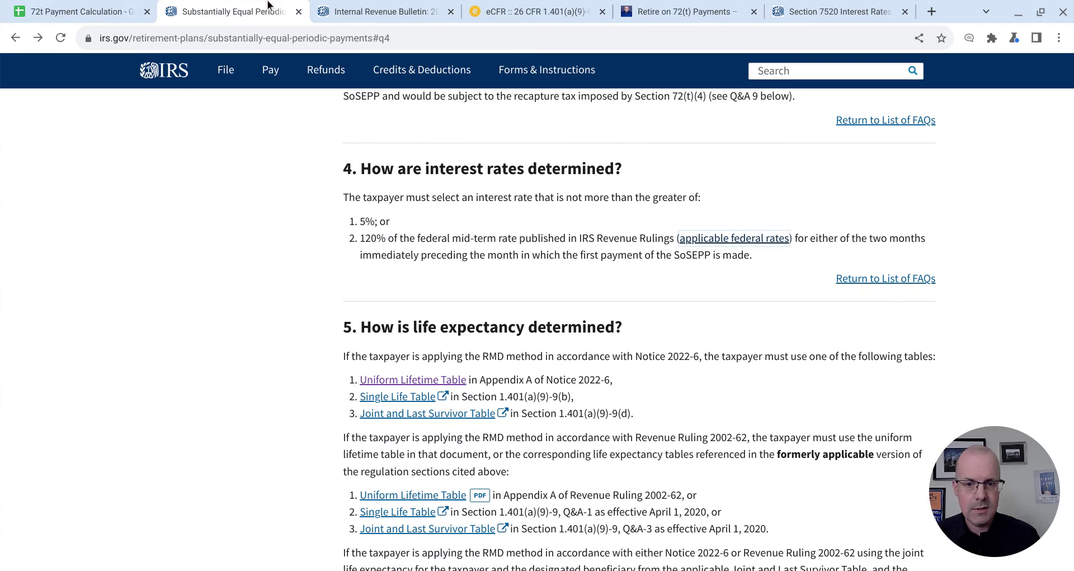
{"action": "mouse_move", "coordinate": [426, 75]}
{"action": "scroll", "coordinate": [428, 77], "scroll_direction": "down", "scroll_amount": 5}
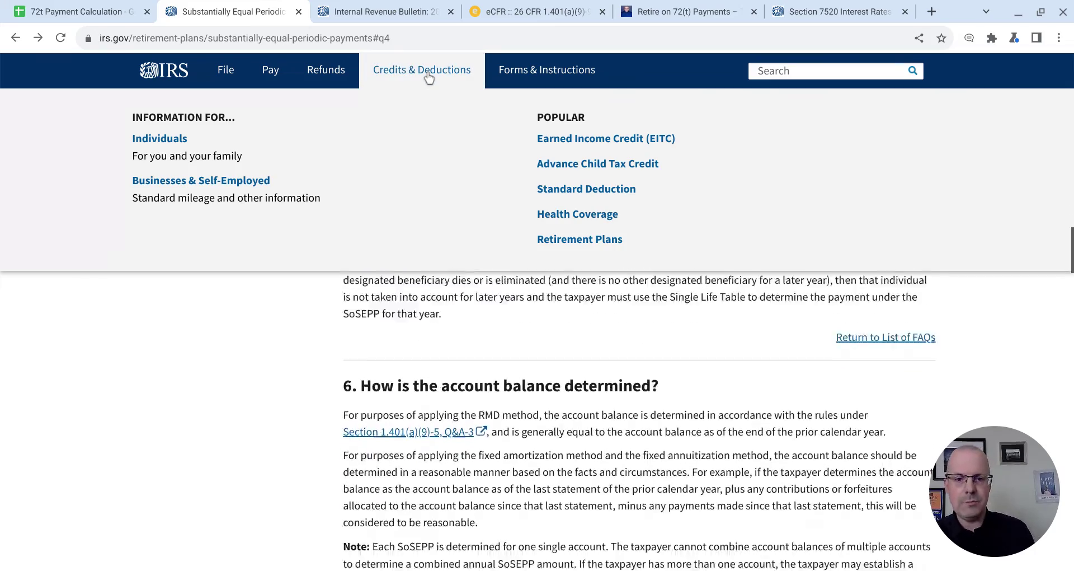
{"action": "scroll", "coordinate": [428, 77], "scroll_direction": "down", "scroll_amount": 5}
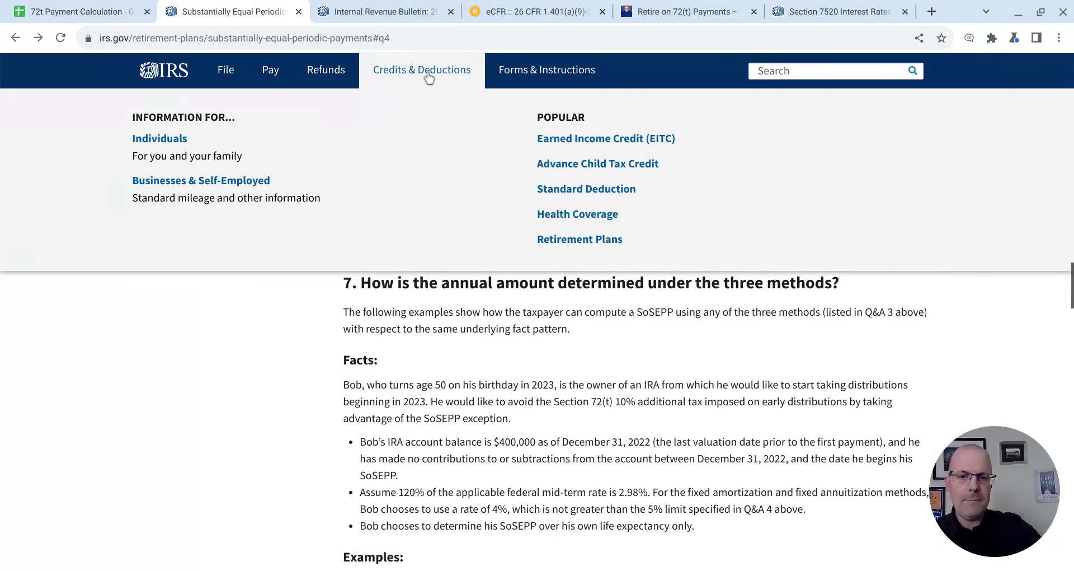
{"action": "scroll", "coordinate": [429, 79], "scroll_direction": "up", "scroll_amount": 2, "text": "ctrl"}
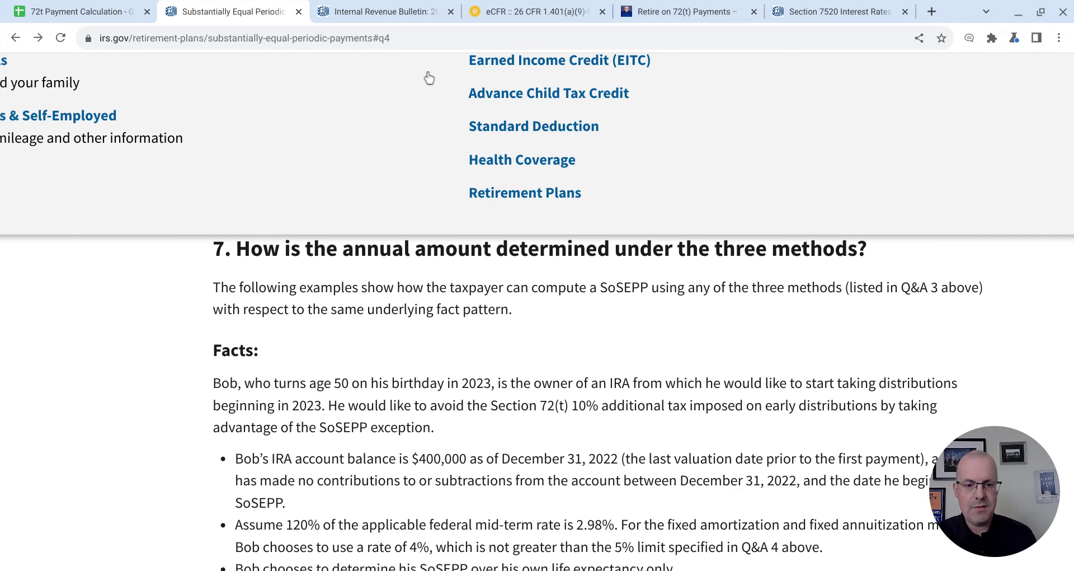
{"action": "scroll", "coordinate": [429, 78], "scroll_direction": "down", "scroll_amount": 4}
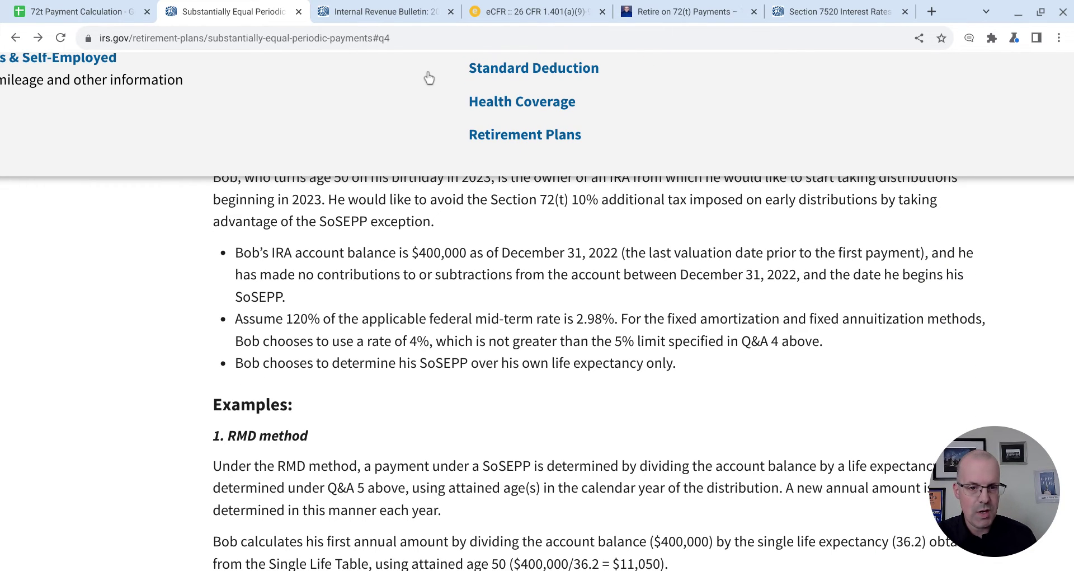
{"action": "scroll", "coordinate": [429, 78], "scroll_direction": "down", "scroll_amount": 2}
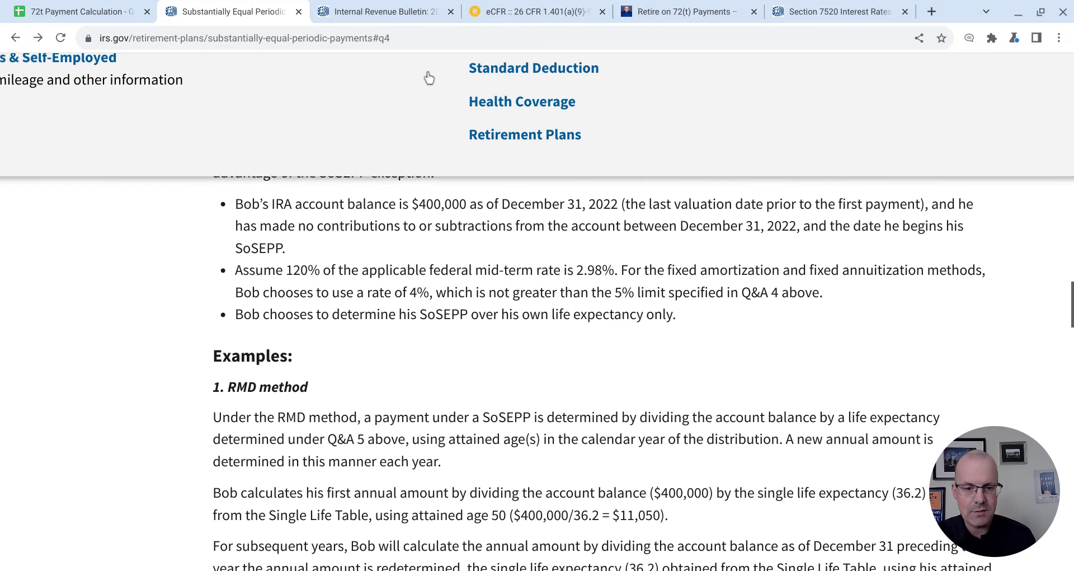
{"action": "scroll", "coordinate": [429, 78], "scroll_direction": "down", "scroll_amount": 1}
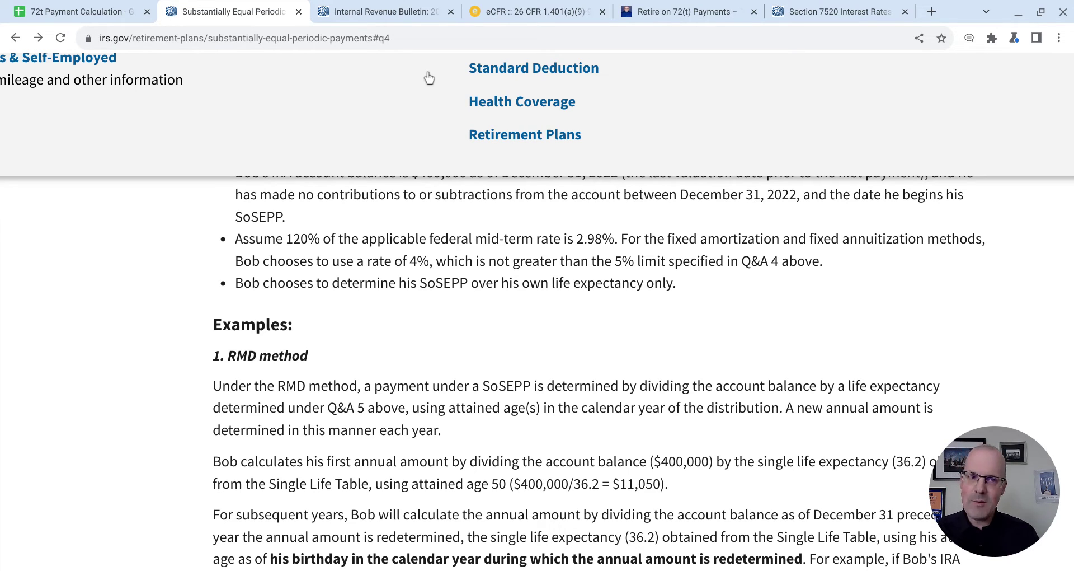
Step: In the 72t Payment Calculation spreadsheet, enter 4% in D5 and 36.2 in D6, checking the age 50 life expectancy on the eCFR page
{"action": "left_click", "coordinate": [129, 7]}
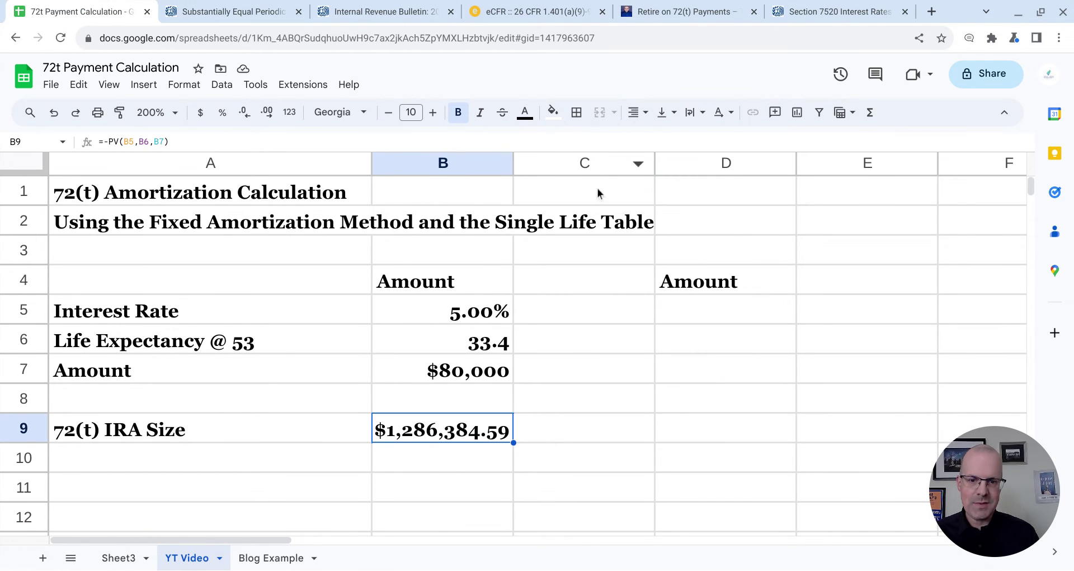
{"action": "left_click", "coordinate": [685, 321]}
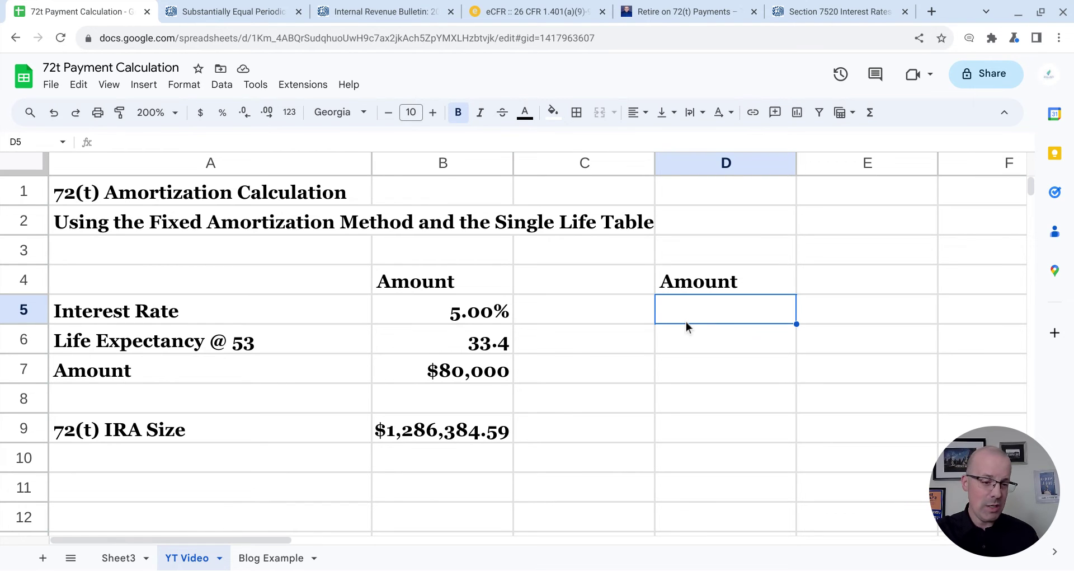
{"action": "type", "text": "4%"}
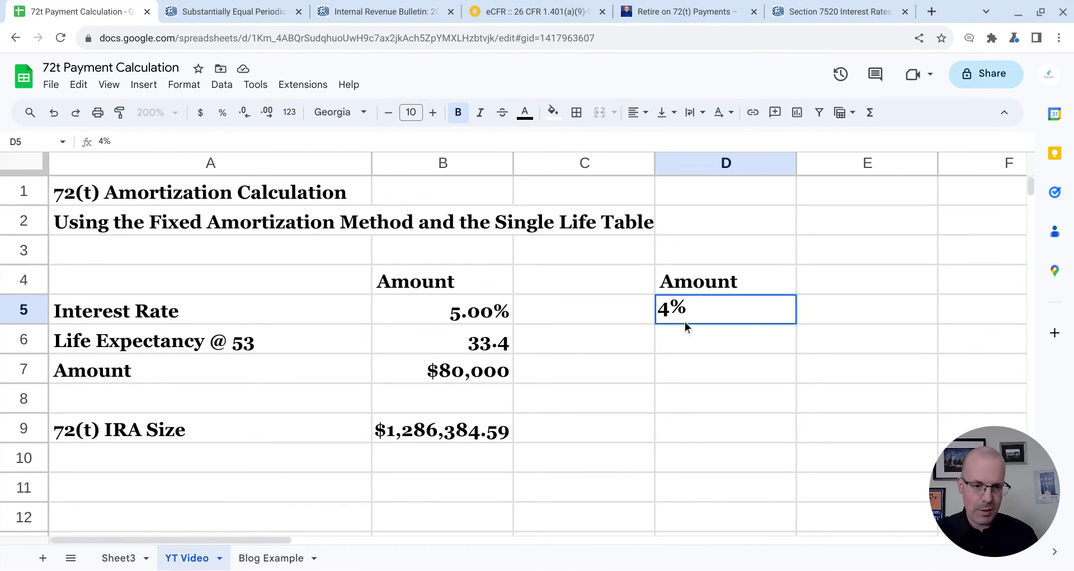
{"action": "key", "text": "Return"}
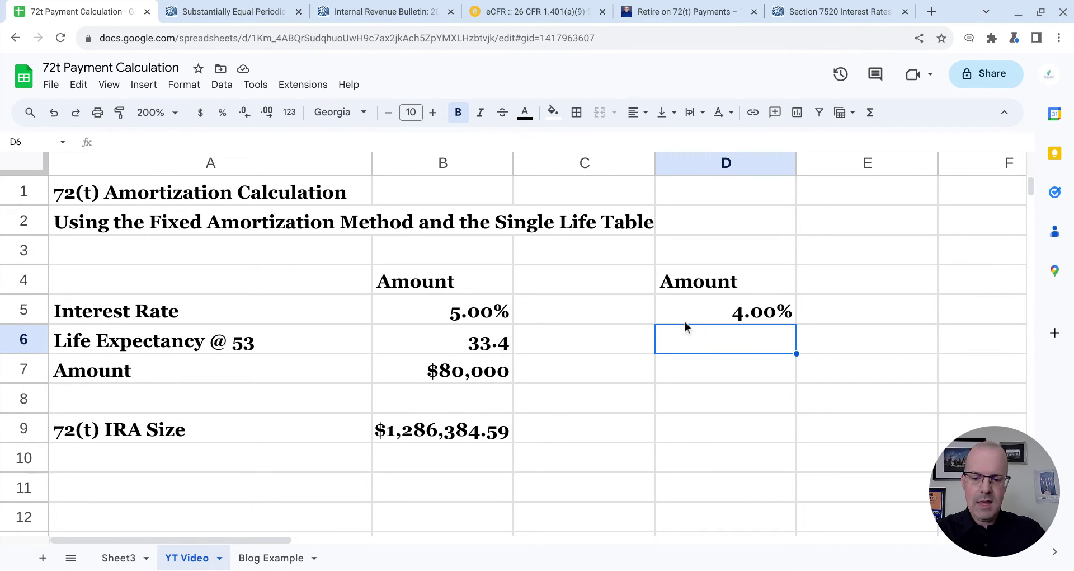
{"action": "type", "text": "36.2"}
{"action": "key", "text": "Return"}
{"action": "left_click", "coordinate": [532, 6]}
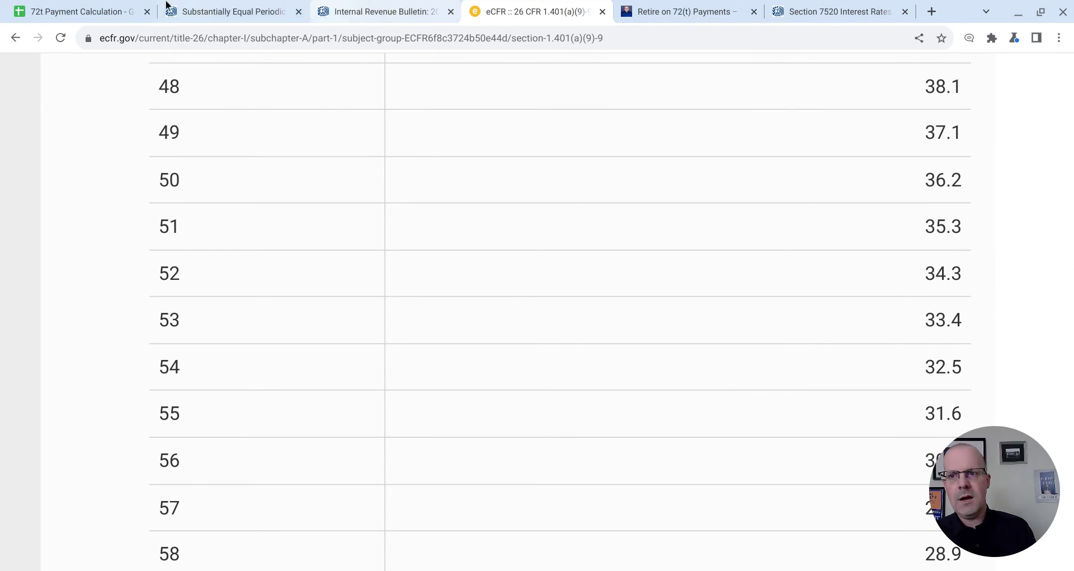
{"action": "left_click", "coordinate": [62, 7]}
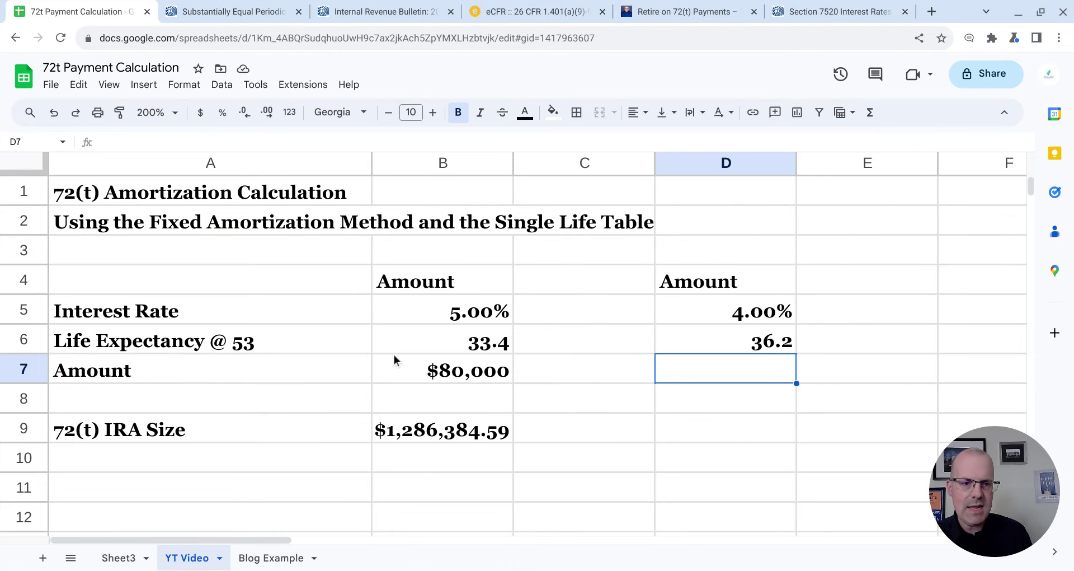
Step: Look up the annual payment in the IRS fixed amortization example and enter 21102 as the Amount in D7 of the spreadsheet
{"action": "left_click", "coordinate": [665, 7]}
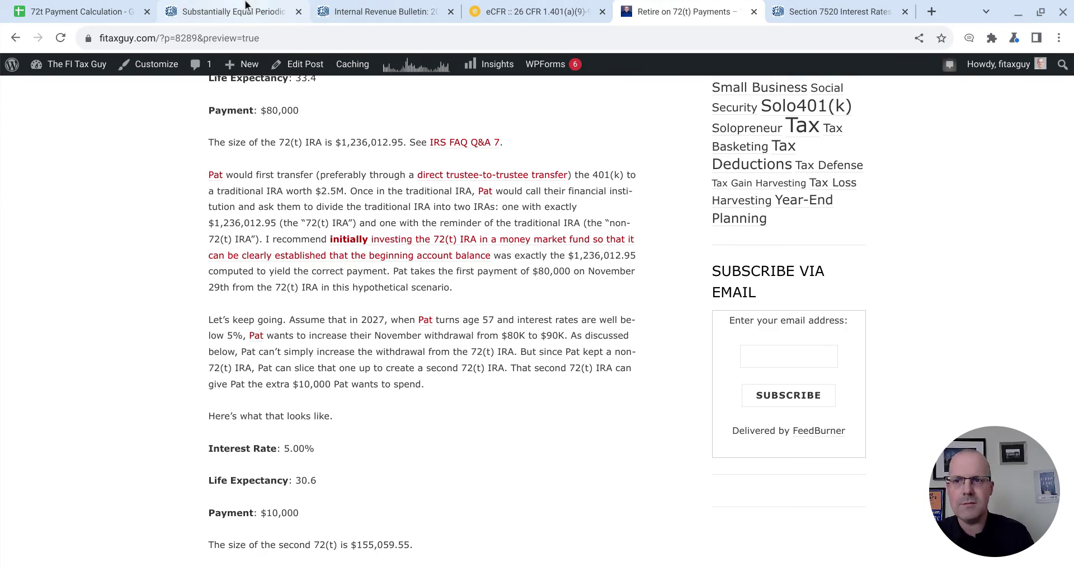
{"action": "left_click", "coordinate": [384, 8]}
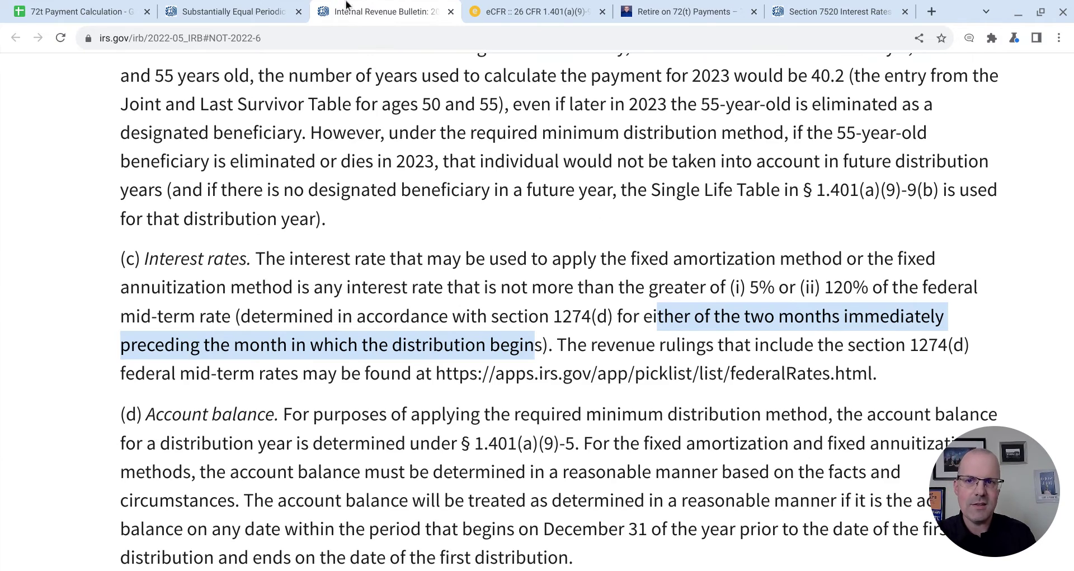
{"action": "left_click", "coordinate": [247, 7]}
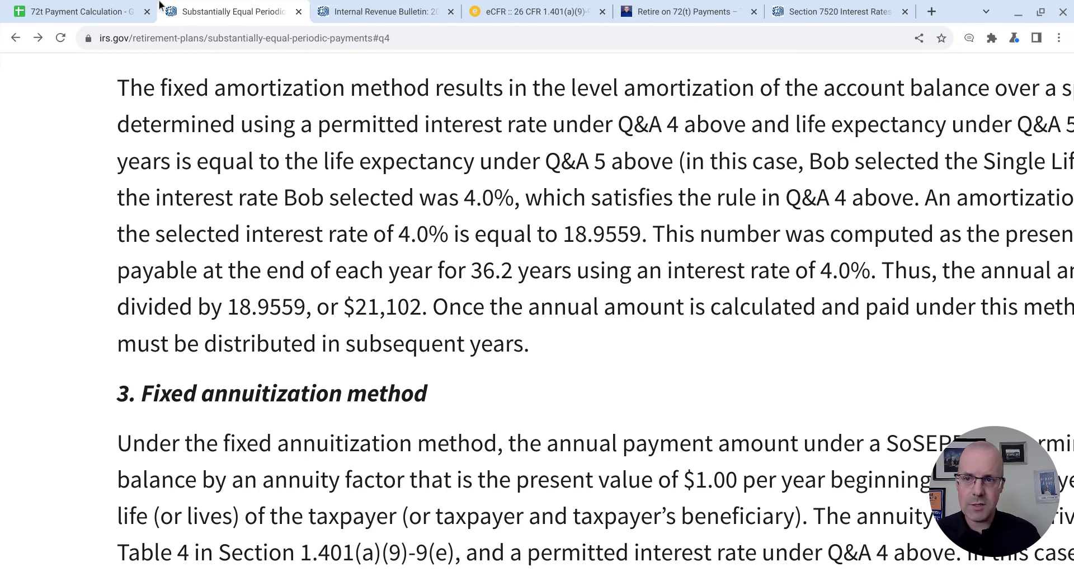
{"action": "left_click", "coordinate": [90, 10]}
{"action": "type", "text": "21102"}
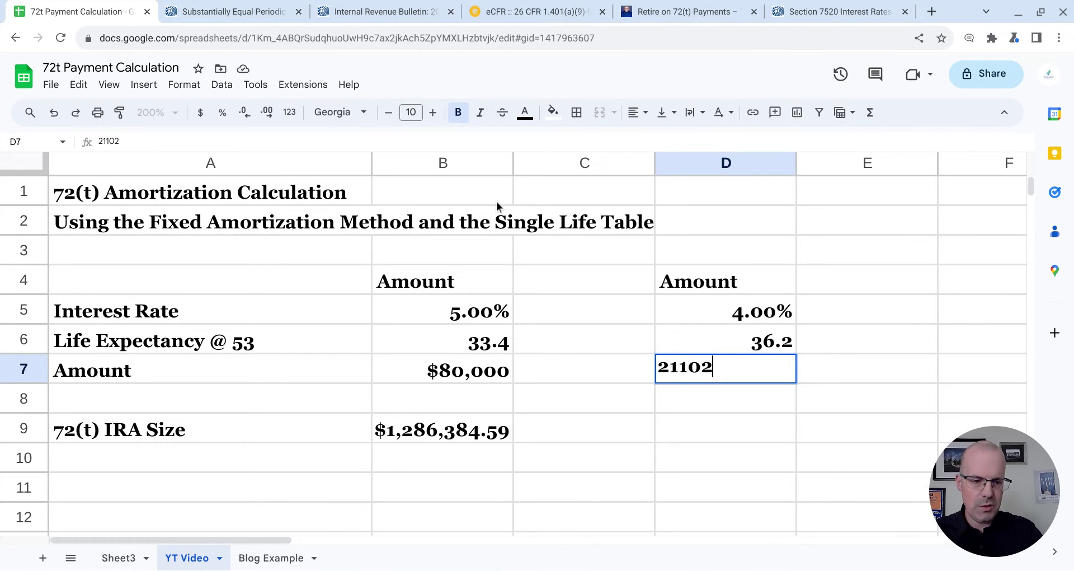
{"action": "key", "text": "Return"}
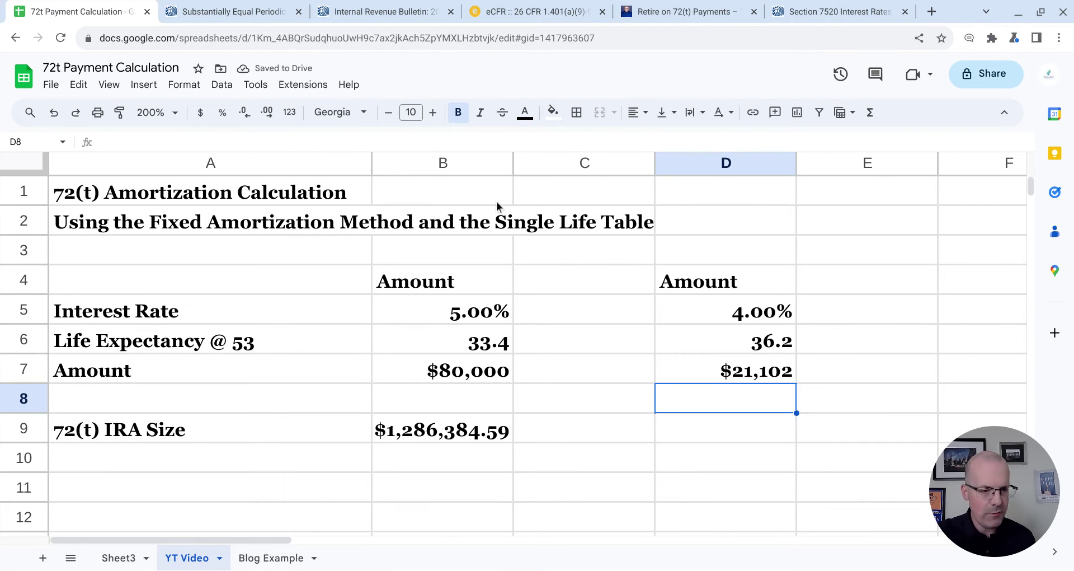
Step: Copy the 72(t) IRA Size formula from B9 to D9
{"action": "key", "text": "Down"}
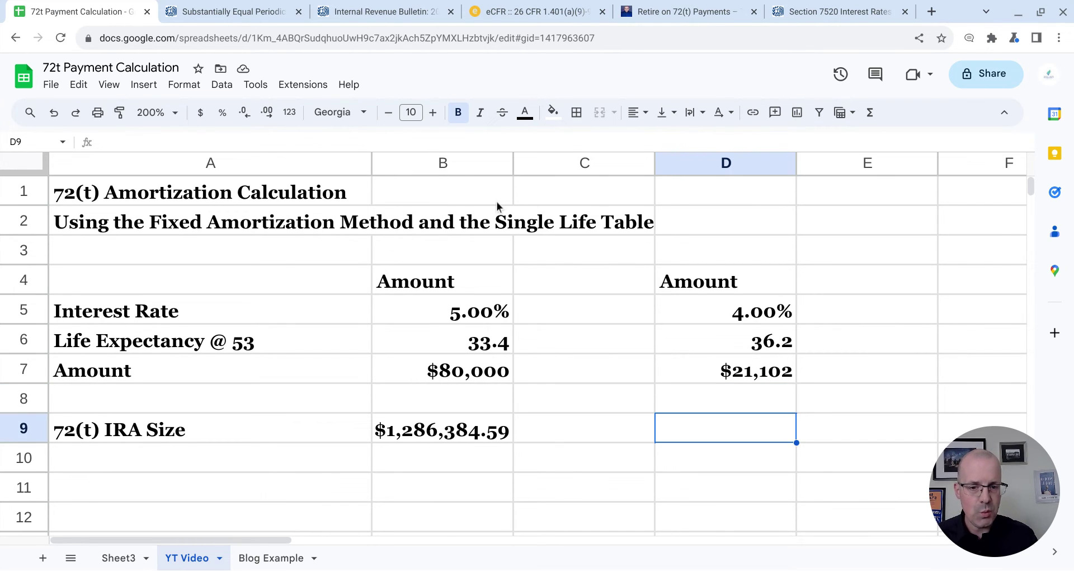
{"action": "key", "text": "Left"}
{"action": "key", "text": "Left"}
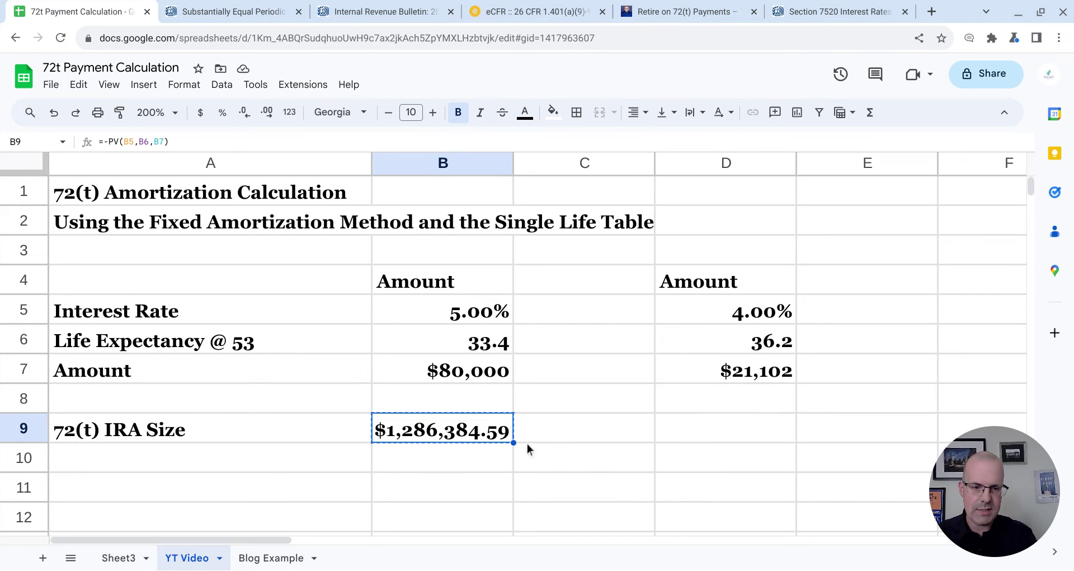
{"action": "key", "text": "Right"}
{"action": "key", "text": "Right"}
{"action": "key", "text": "ctrl+v"}
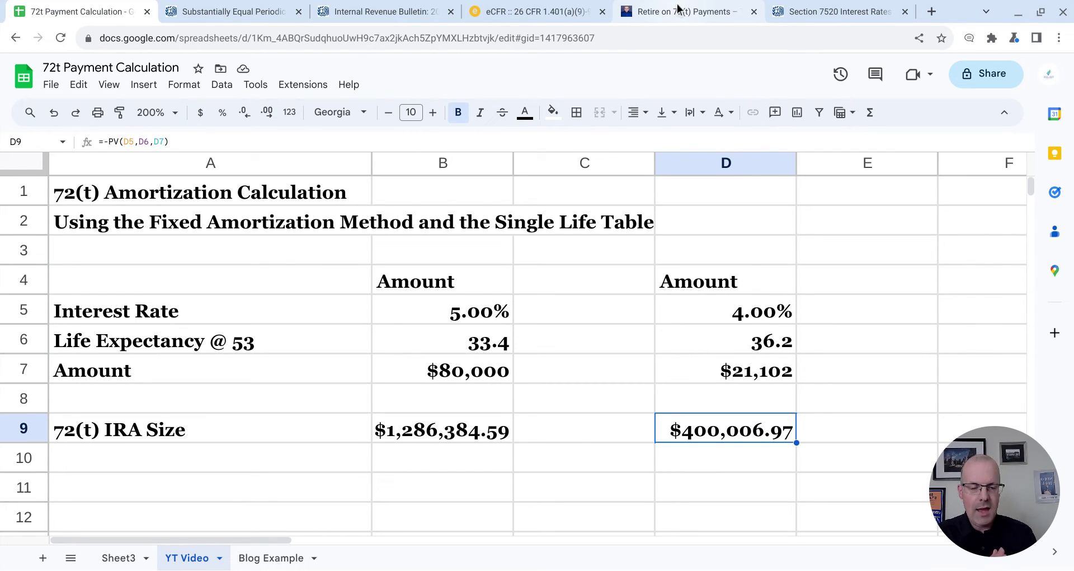
Step: Set the Amount in D7 to the more precise 21101.63
{"action": "left_click", "coordinate": [768, 379]}
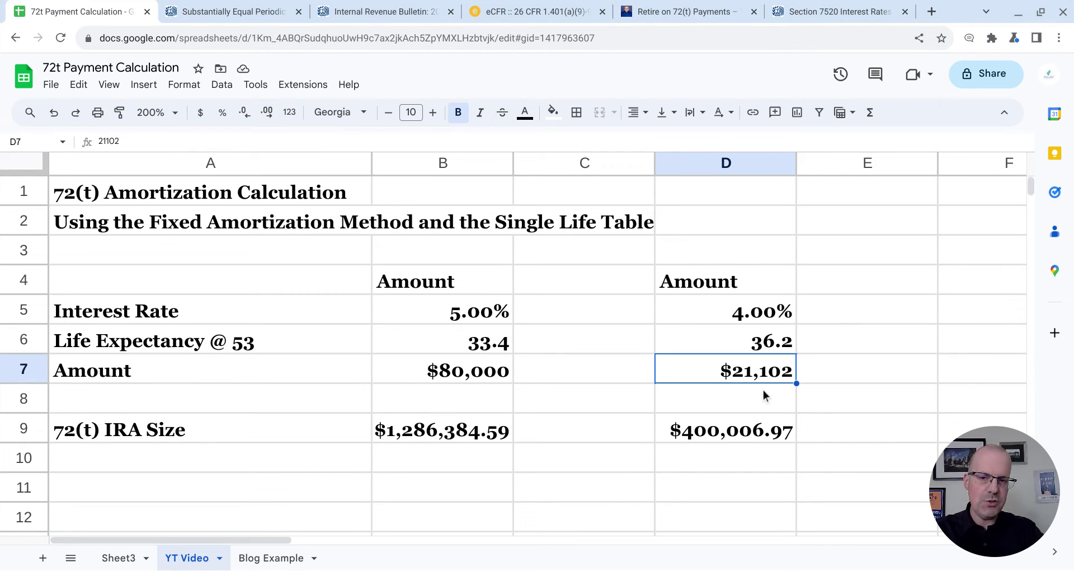
{"action": "type", "text": "21101"}
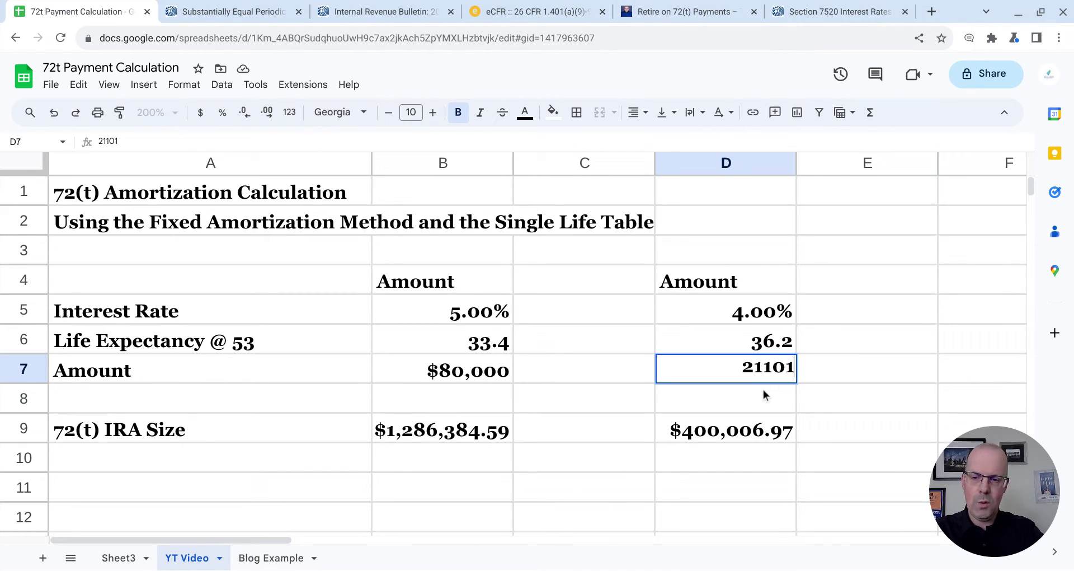
{"action": "type", "text": ".63"}
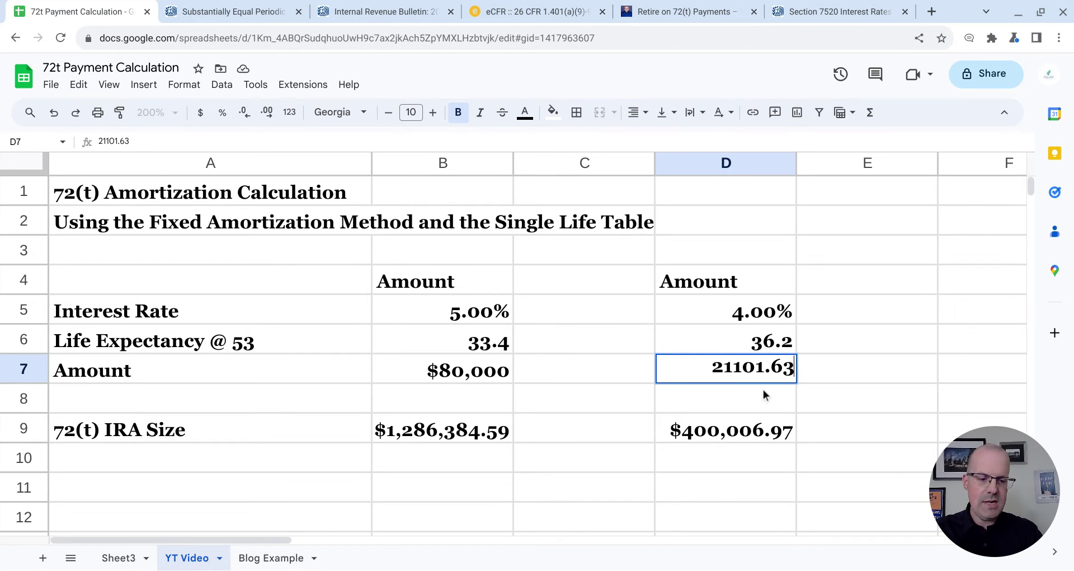
{"action": "key", "text": "Return"}
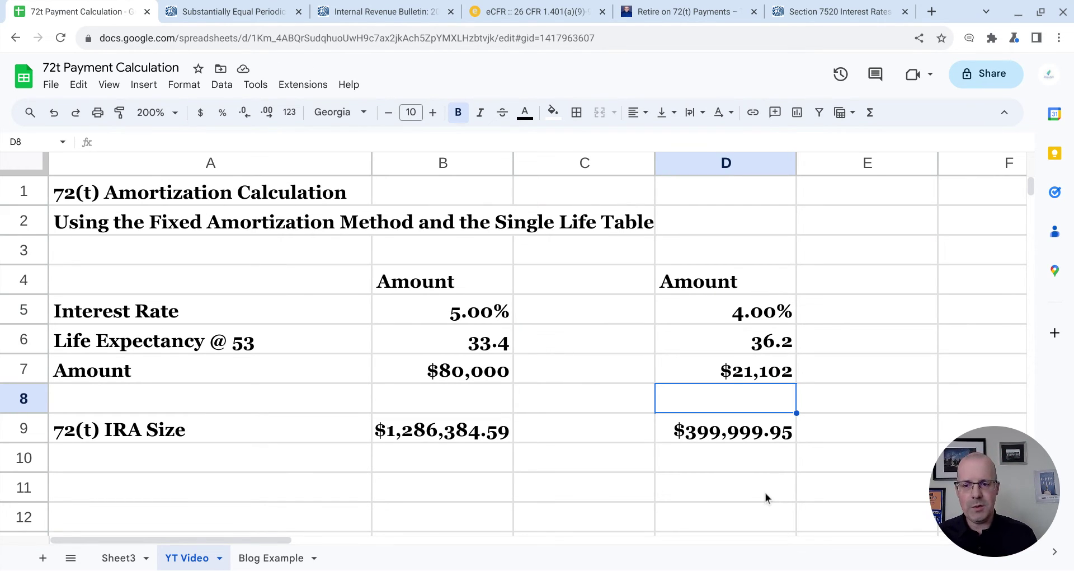
Step: Review the Amount in B7 and the 72(t) IRA Size formula in B9
{"action": "key", "text": "Up"}
{"action": "key", "text": "Left"}
{"action": "key", "text": "Left"}
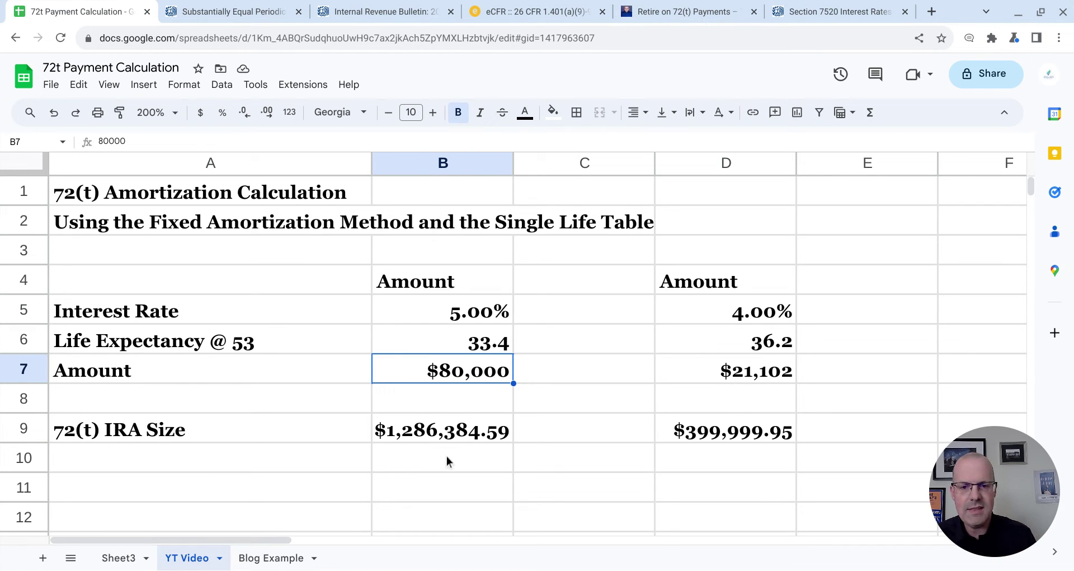
{"action": "key", "text": "Down"}
{"action": "key", "text": "Down"}
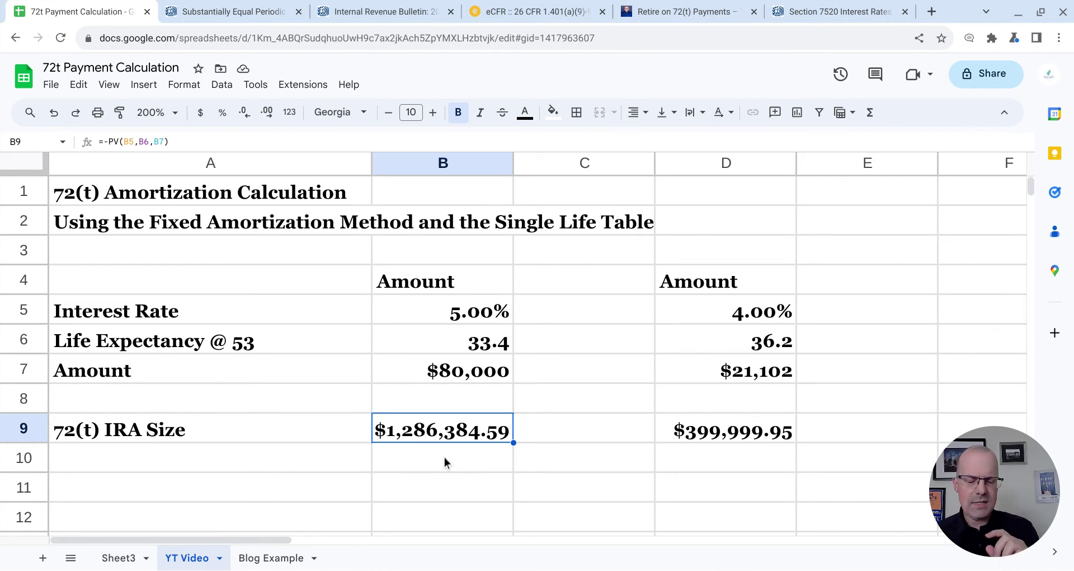
Step: Check the October 2023 rate on the Section 7520 Interest Rates page and set the spreadsheet's Interest Rate in B5 to 5.33%
{"action": "key", "text": "Up"}
{"action": "key", "text": "Up"}
{"action": "key", "text": "Up"}
{"action": "key", "text": "Up"}
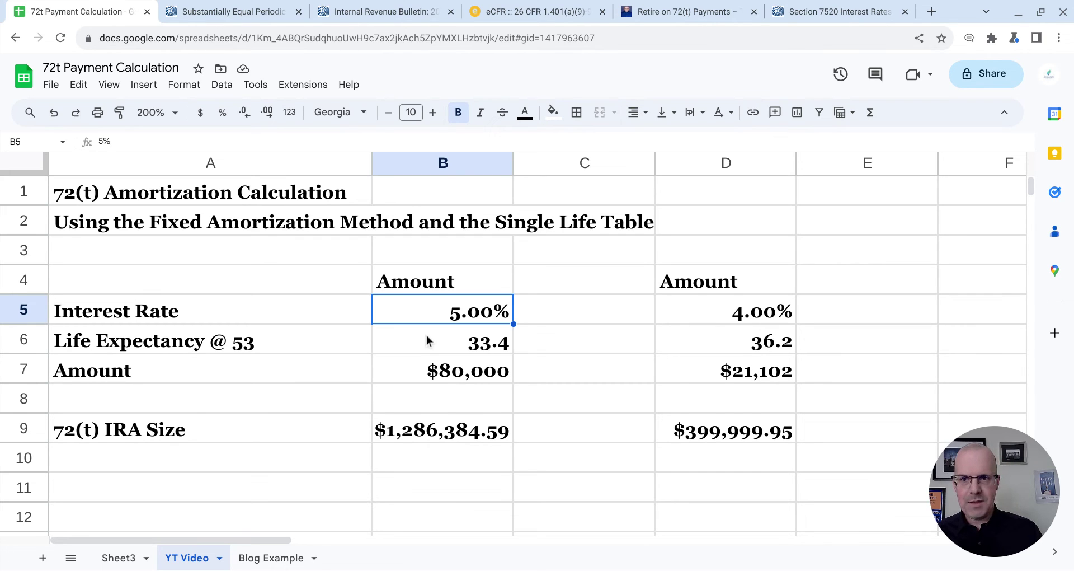
{"action": "left_click", "coordinate": [815, 5]}
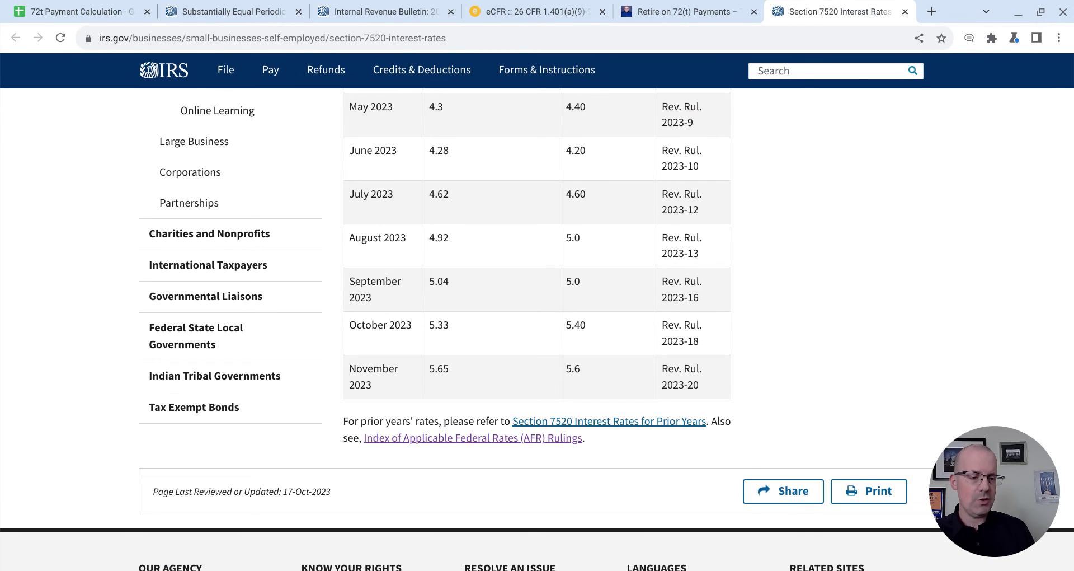
{"action": "scroll", "coordinate": [406, 290], "scroll_direction": "up", "scroll_amount": 5}
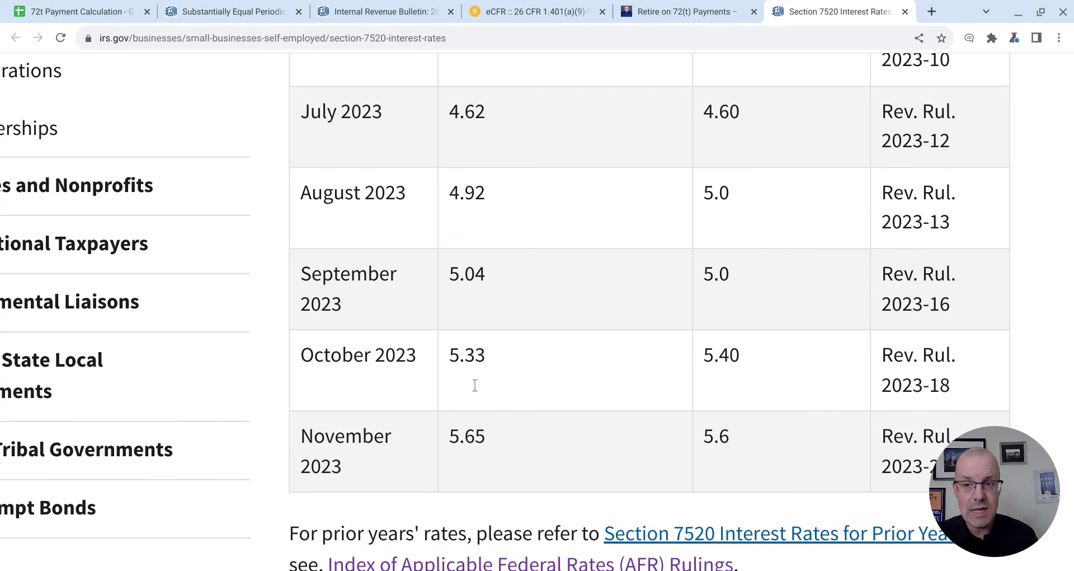
{"action": "left_click", "coordinate": [93, 7]}
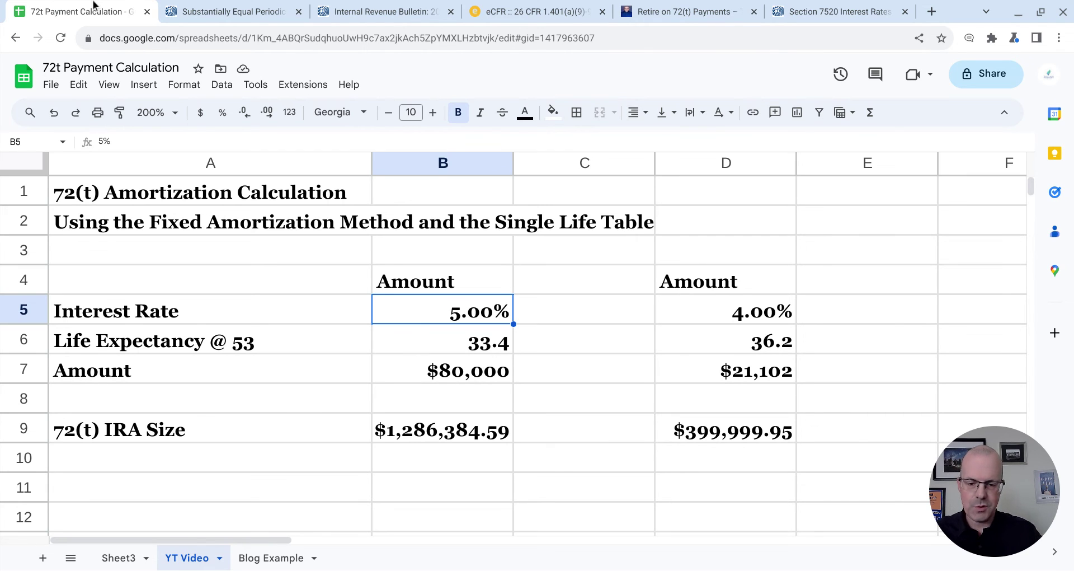
{"action": "type", "text": "5.33"}
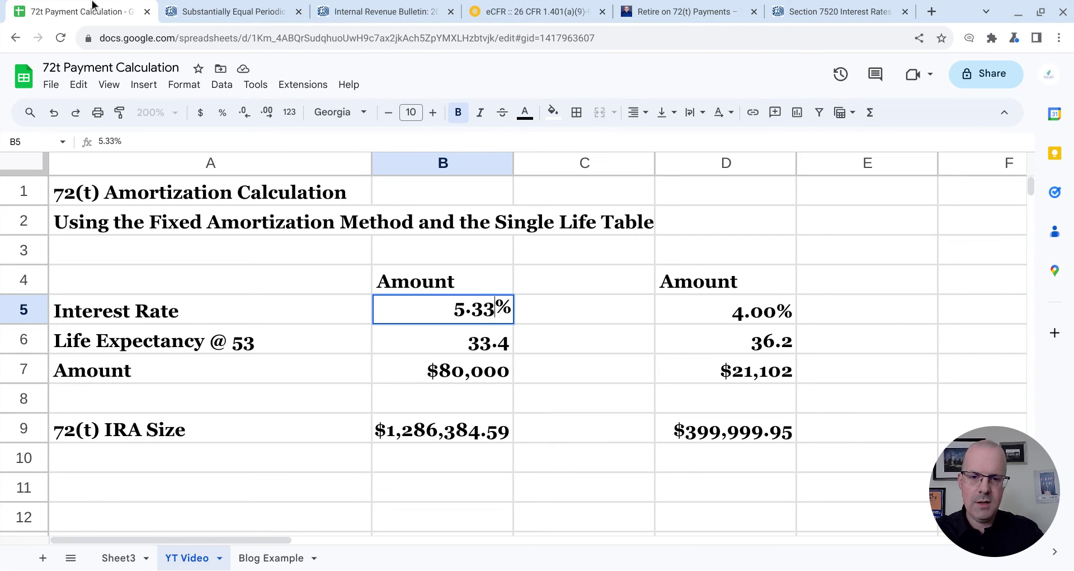
{"action": "key", "text": "Return"}
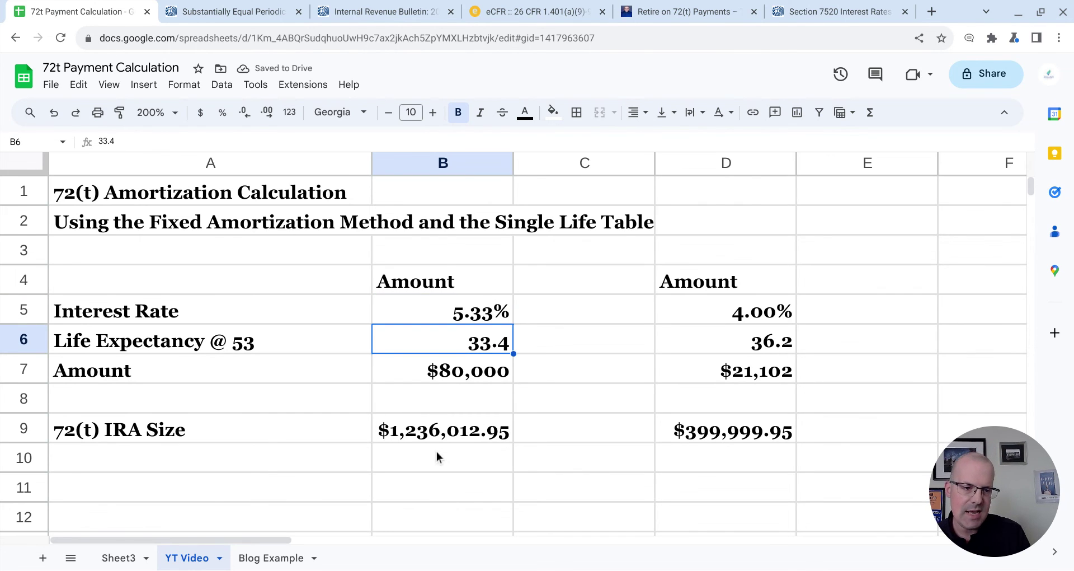
Step: Compare the 72(t) IRA Size in B9 under both interest rates by undoing and redoing the B5 rate change
{"action": "key", "text": "Down"}
{"action": "key", "text": "Down"}
{"action": "key", "text": "Down"}
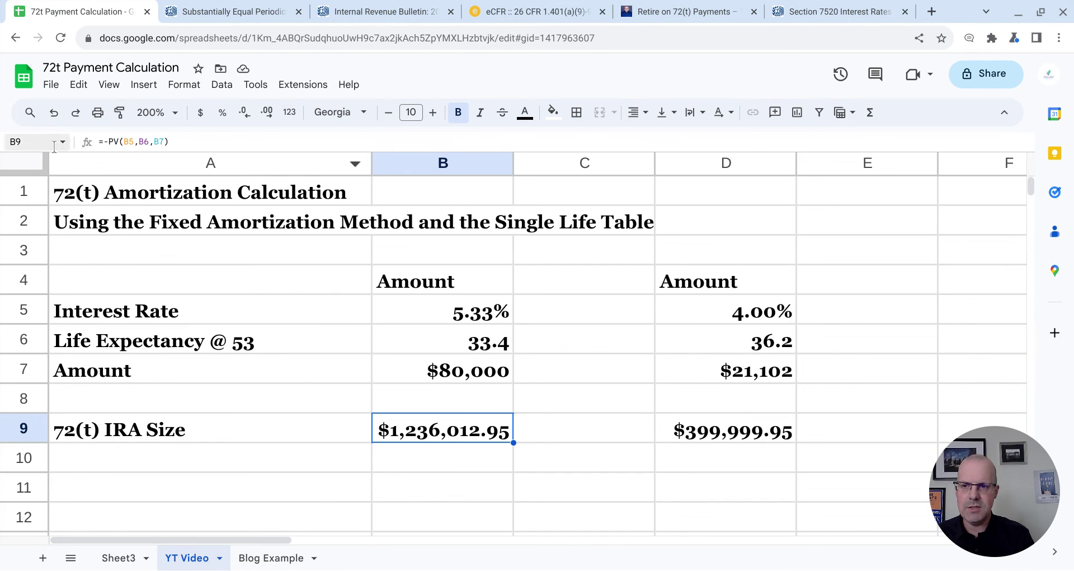
{"action": "left_click", "coordinate": [54, 112]}
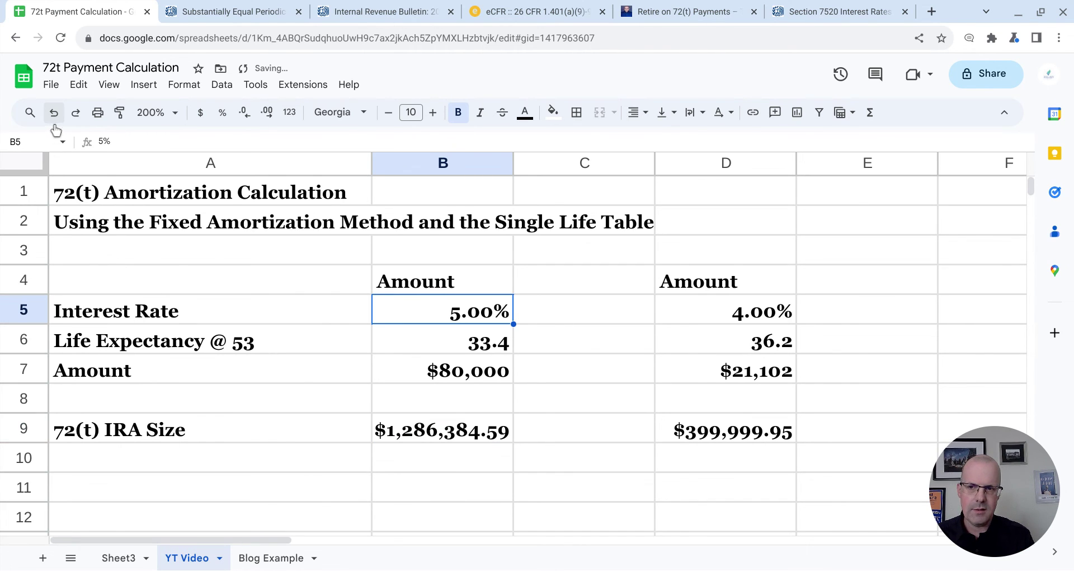
{"action": "left_click", "coordinate": [74, 114]}
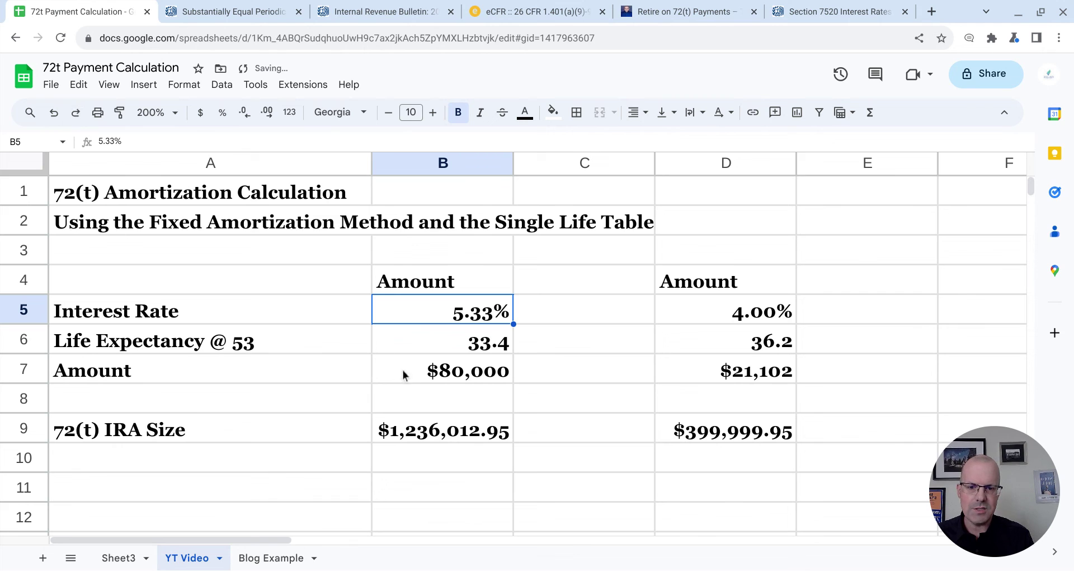
{"action": "left_click", "coordinate": [428, 425]}
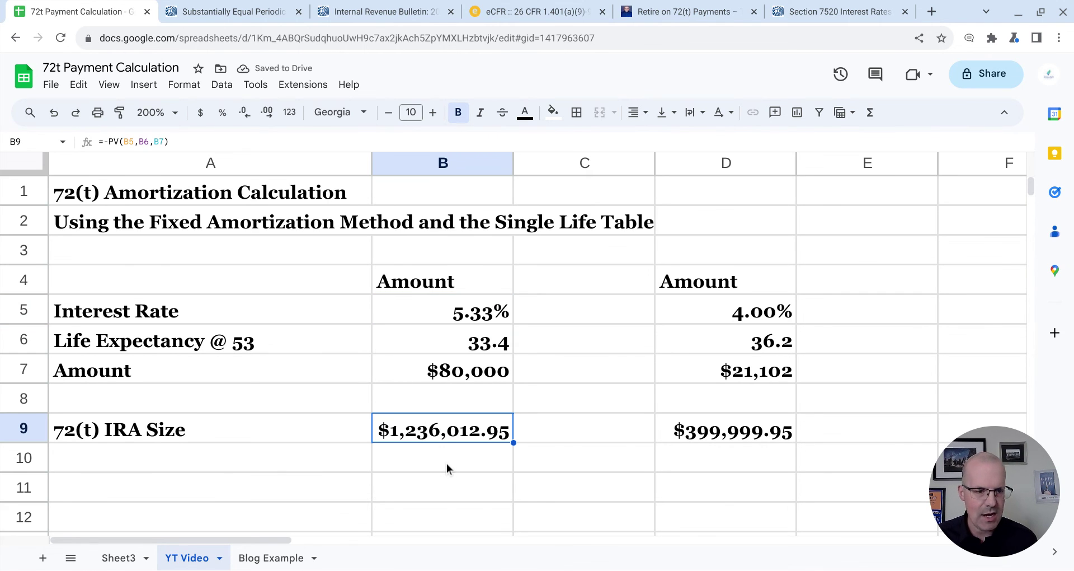